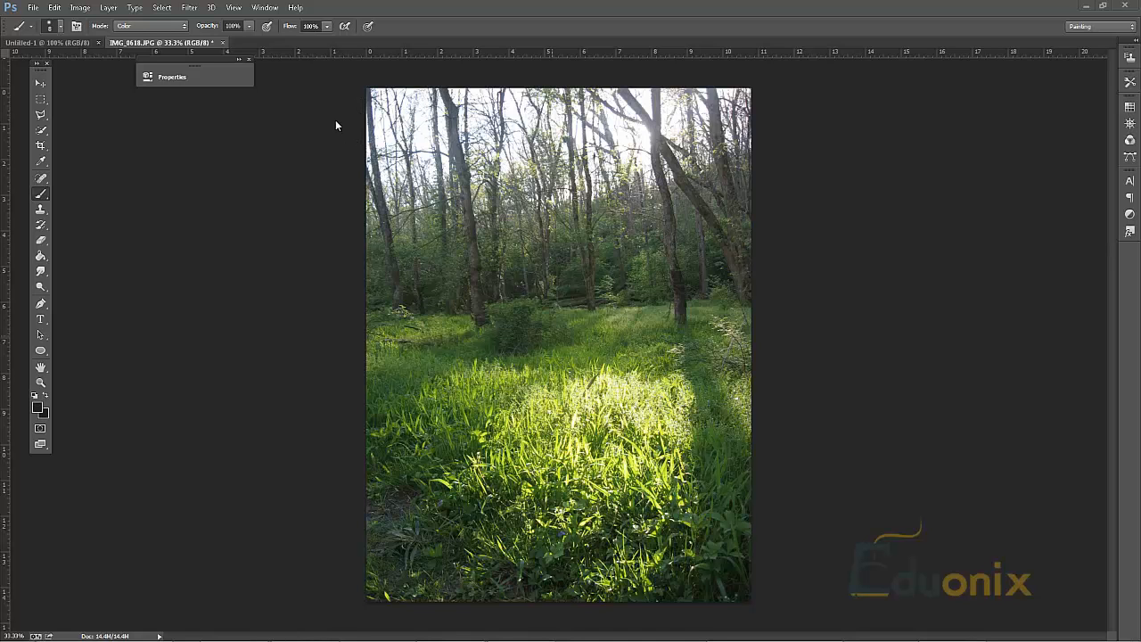
- Move the floating Properties panel slightly lower and show the Layers panel
drag(205, 62, 217, 81)
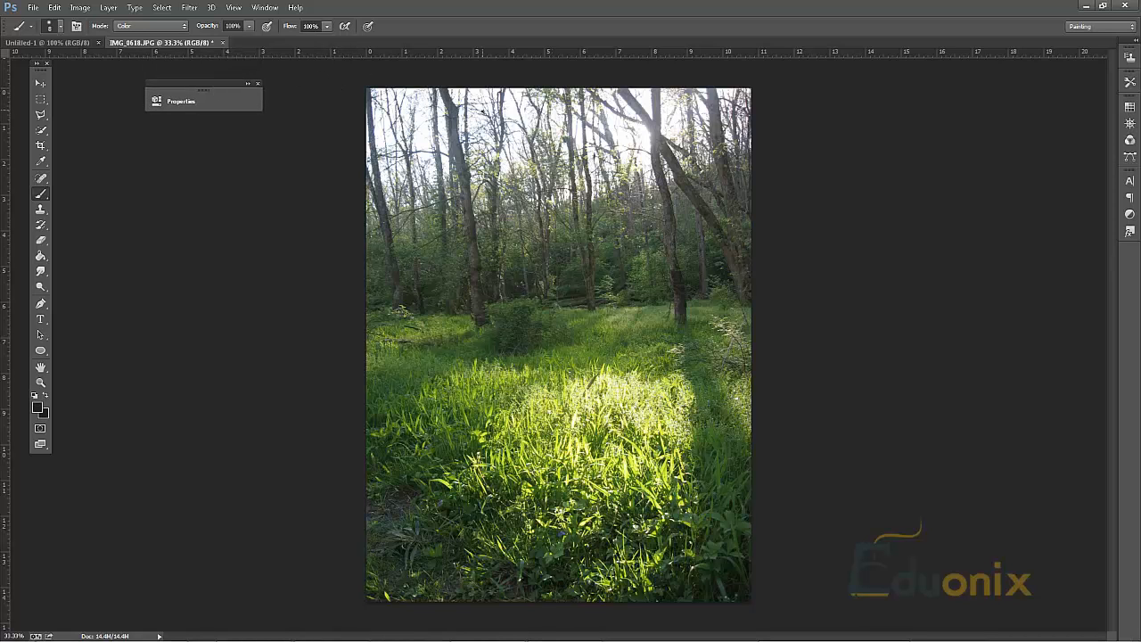
key(F7)
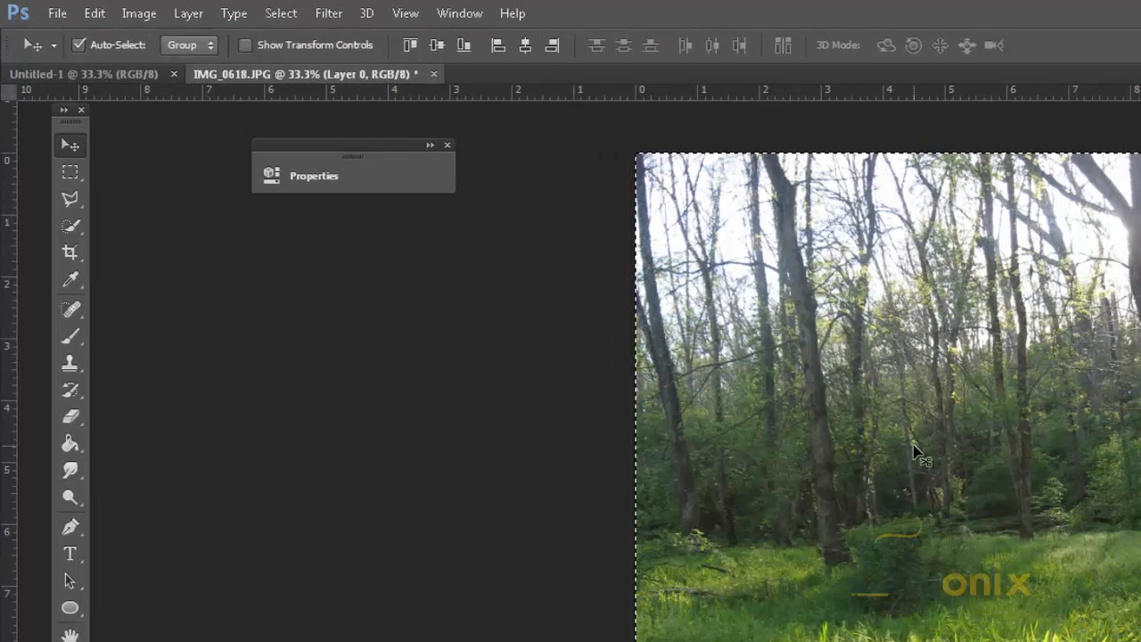
- Apply a direct Hue/Saturation adjustment to Layer 0, raising the hue to +83 to turn the greens teal
click(143, 11)
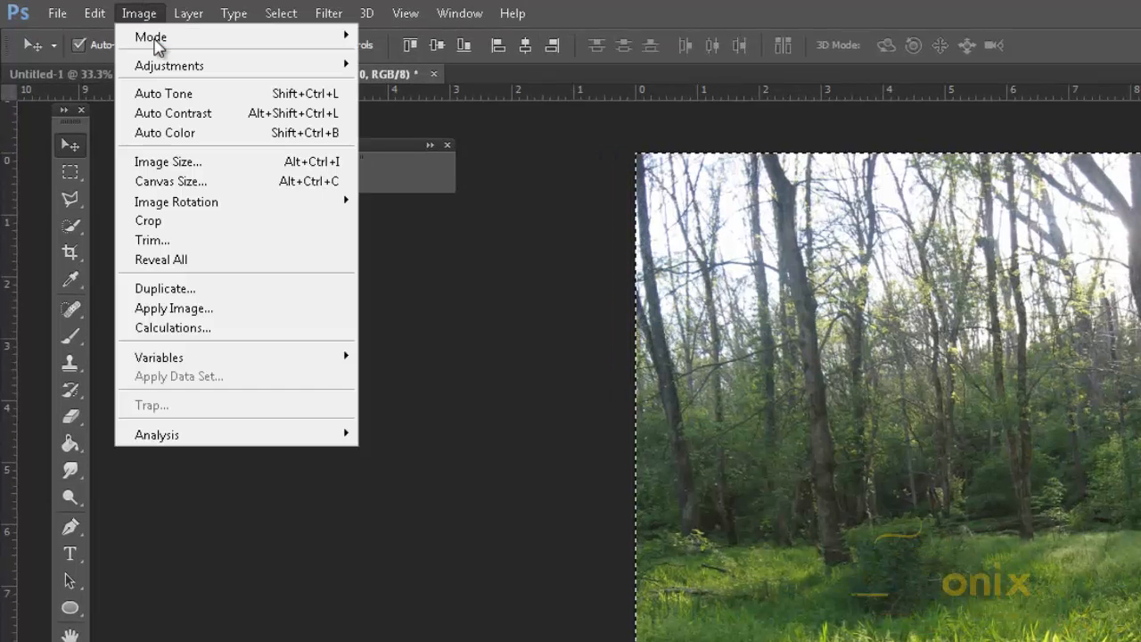
mouse_move(153, 66)
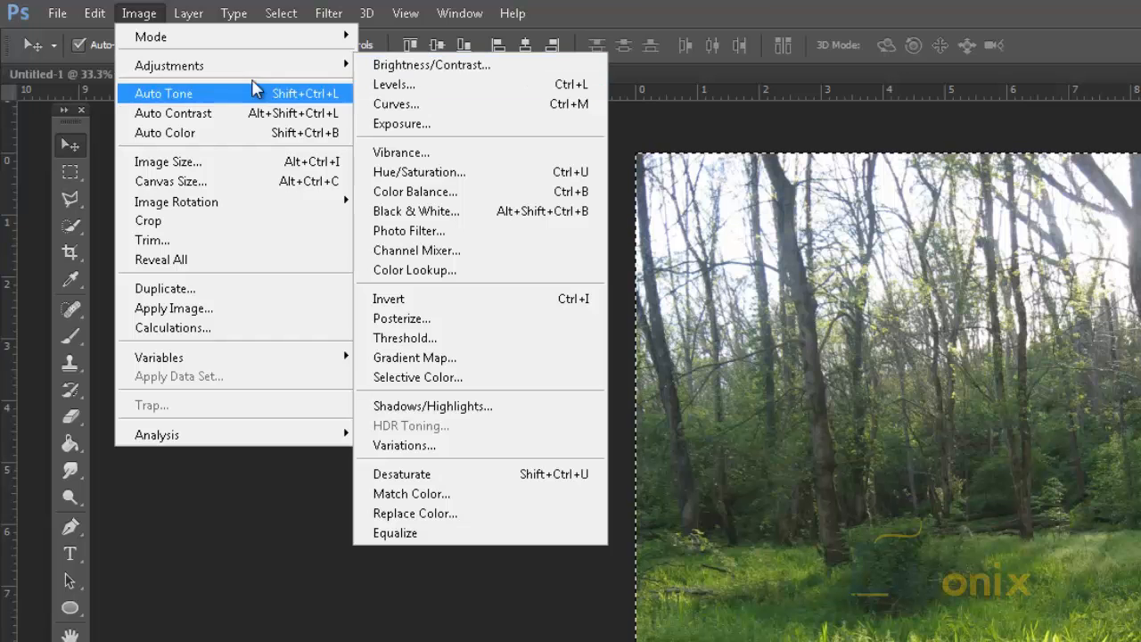
mouse_move(265, 75)
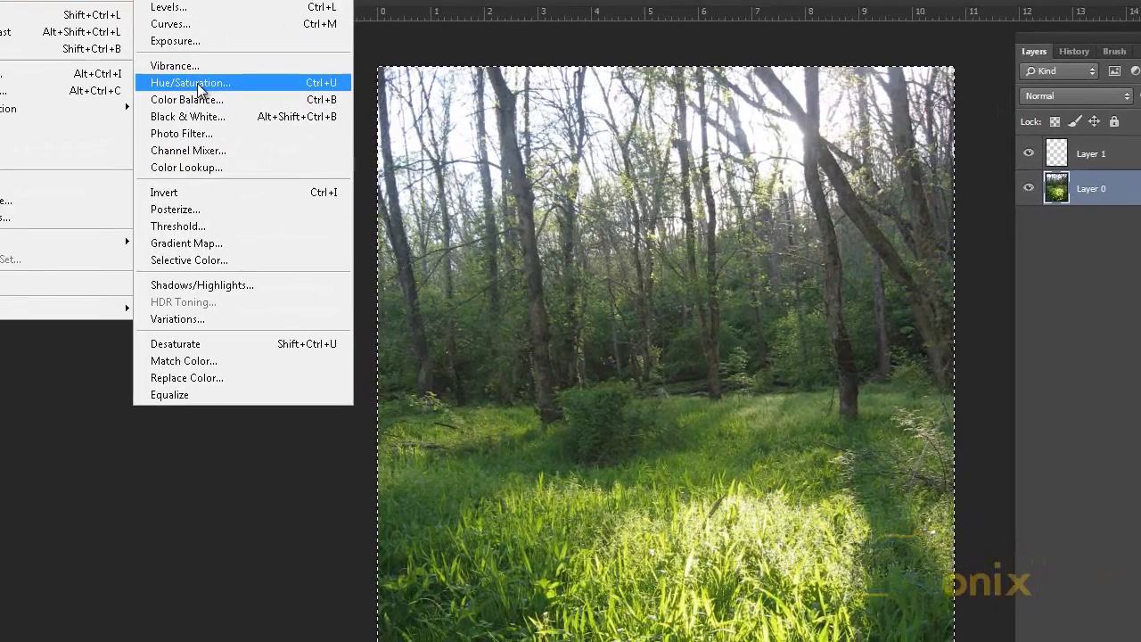
click(202, 93)
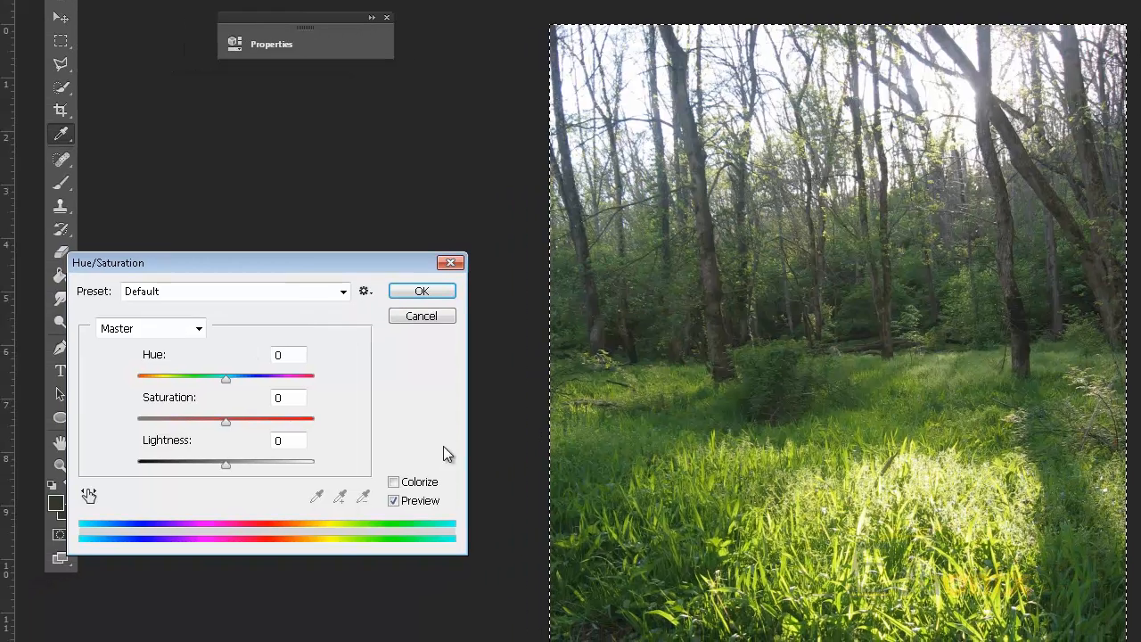
click(261, 378)
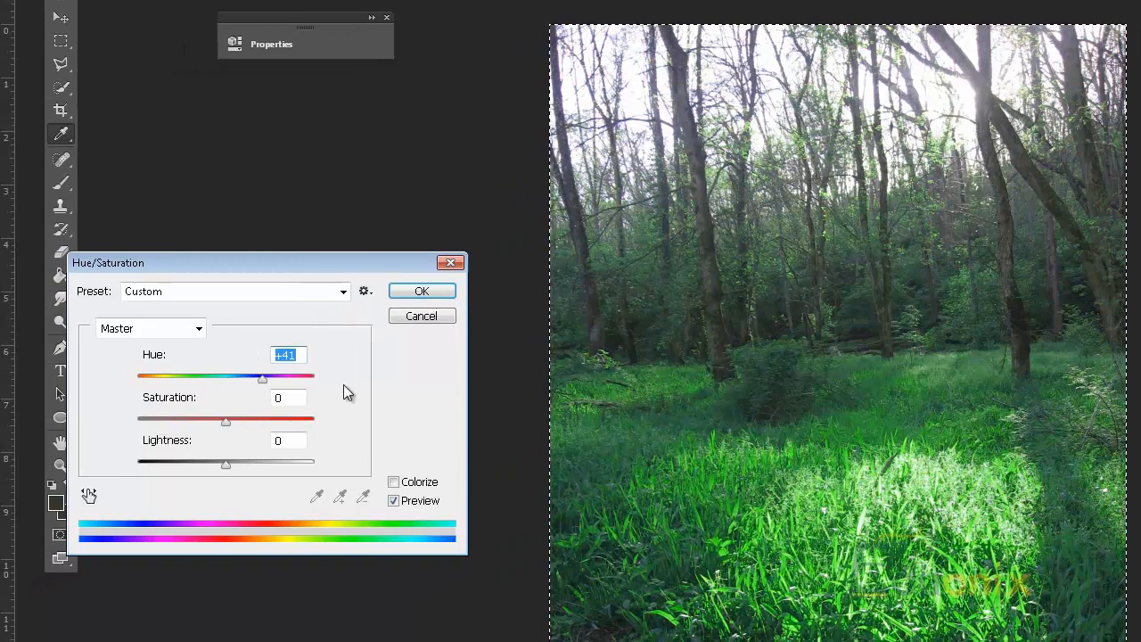
drag(273, 374, 295, 380)
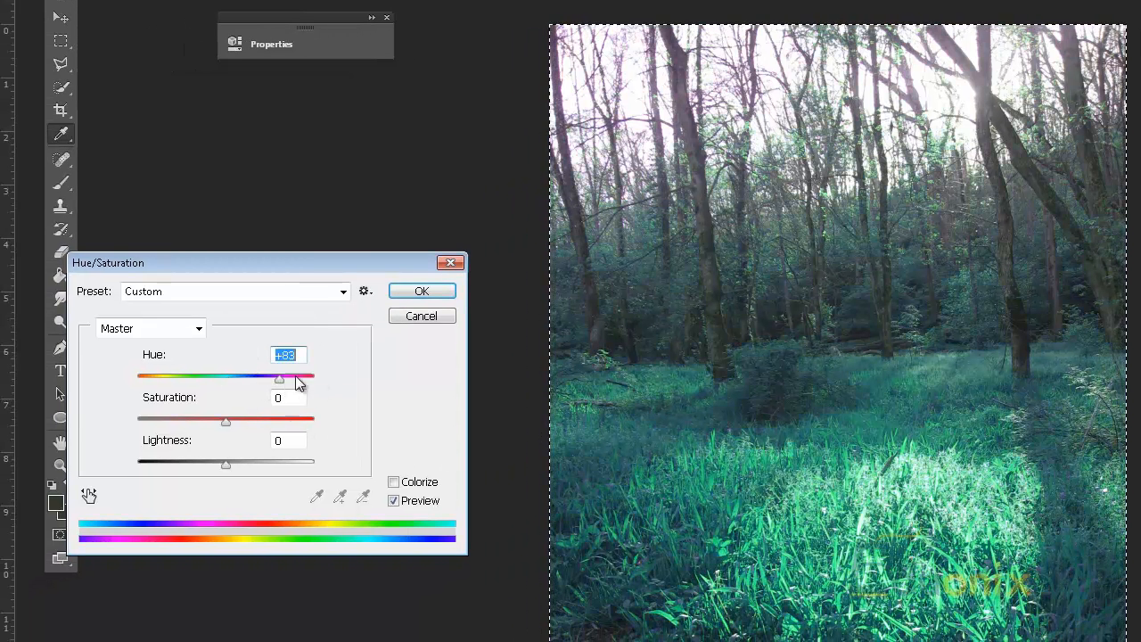
click(424, 293)
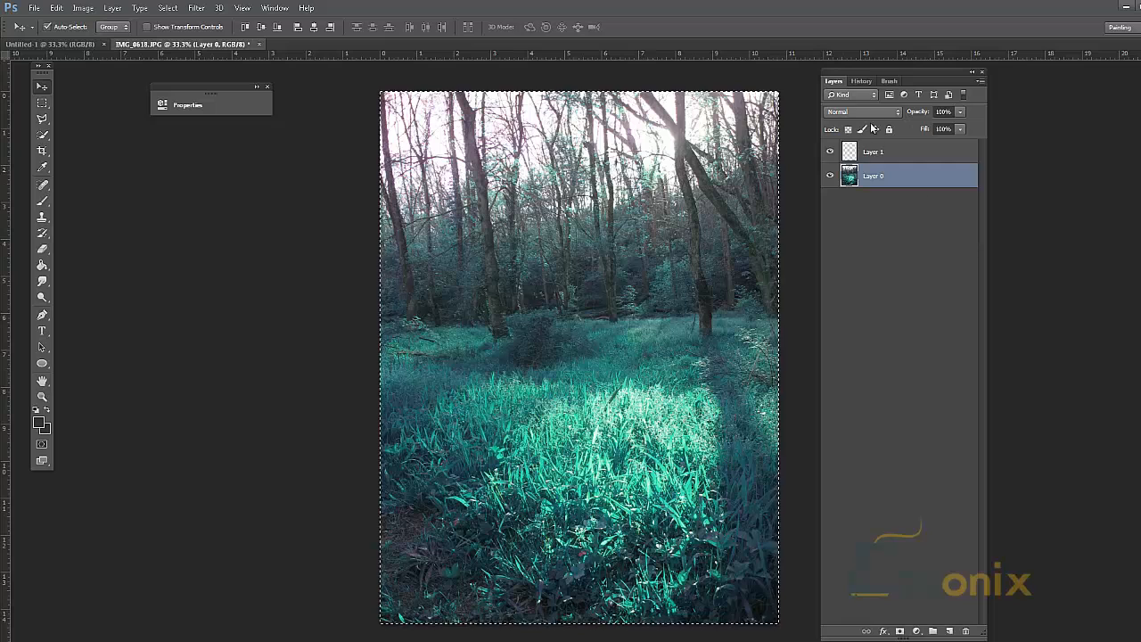
- Review the photo's history states, then reopen the collapsed Layers panel and place it beside the photo
click(861, 81)
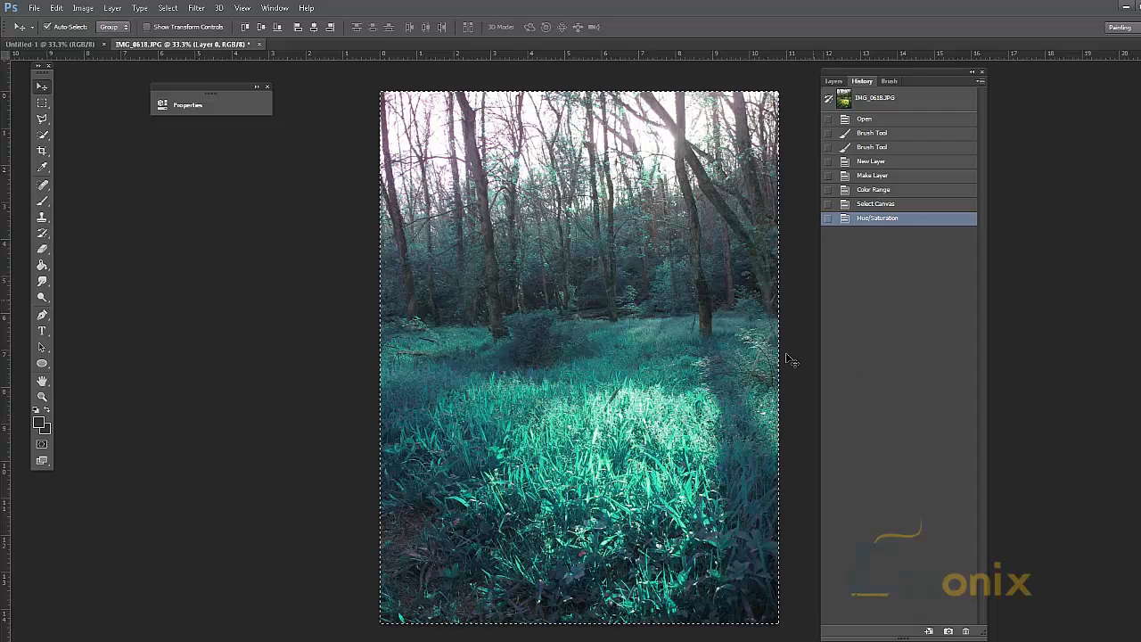
click(1025, 262)
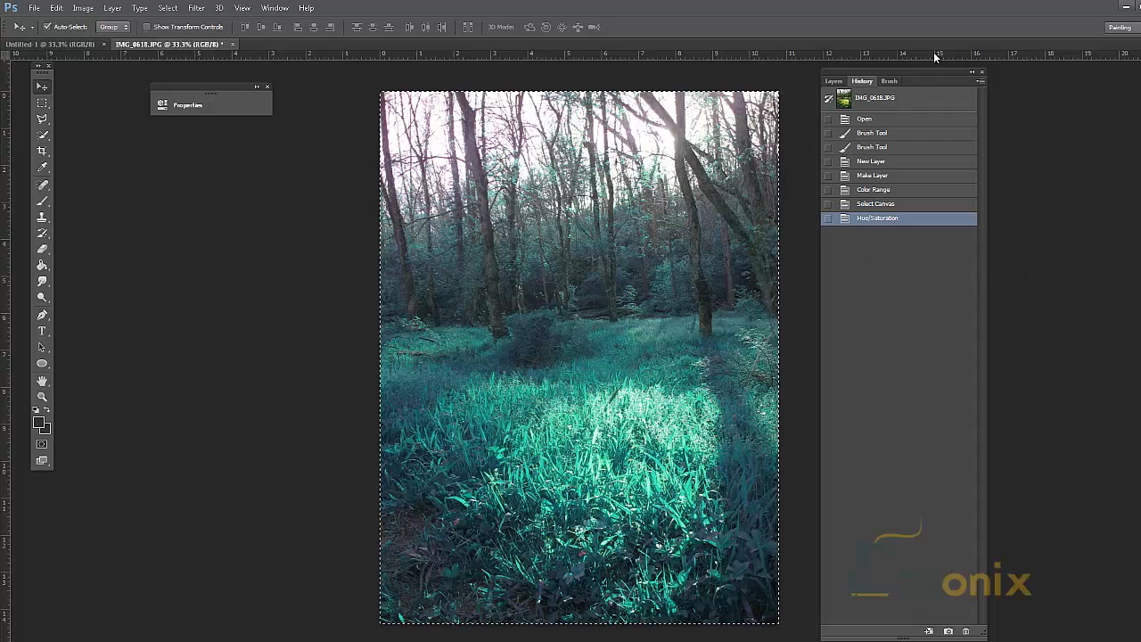
click(974, 74)
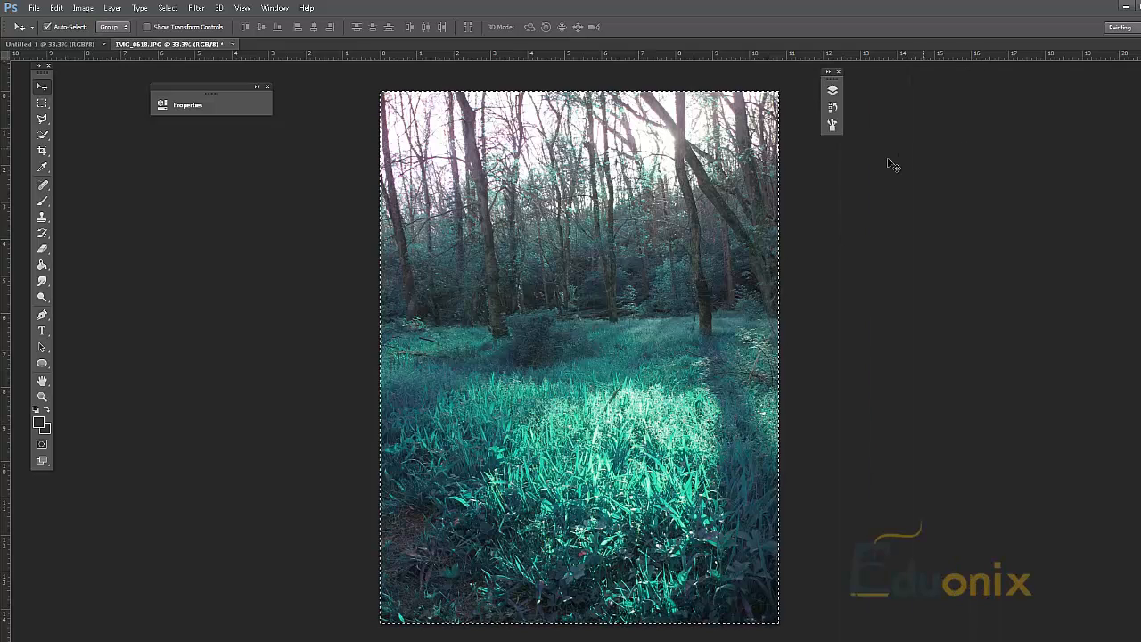
click(832, 91)
drag(752, 79, 949, 76)
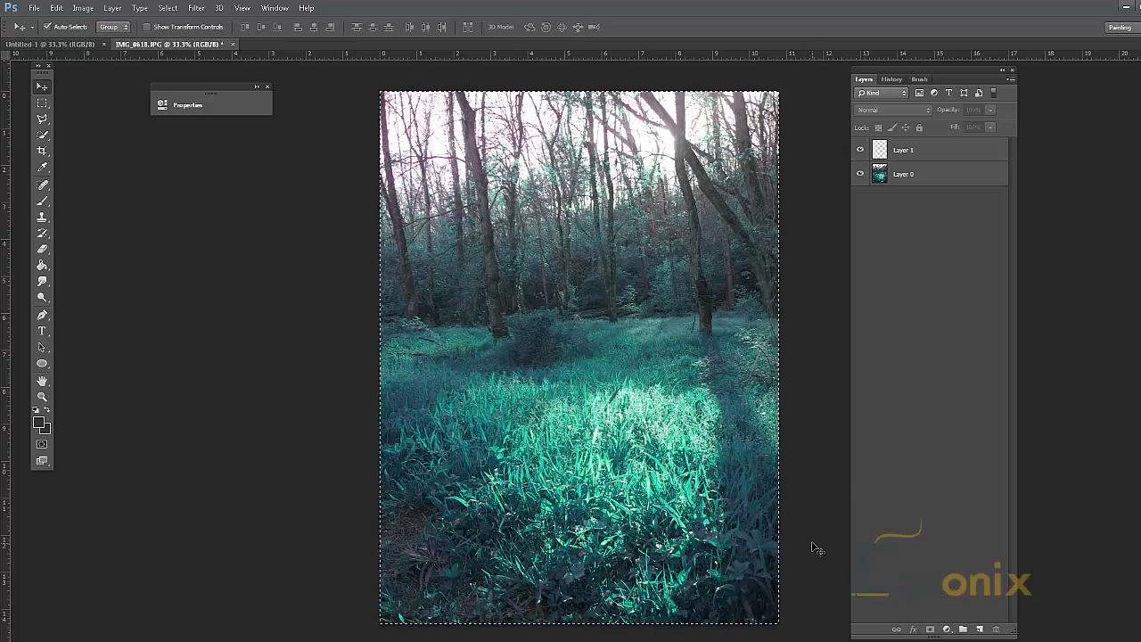
- Copy the forest photo from Layer 0 onto a new blank layer directly above it
click(898, 180)
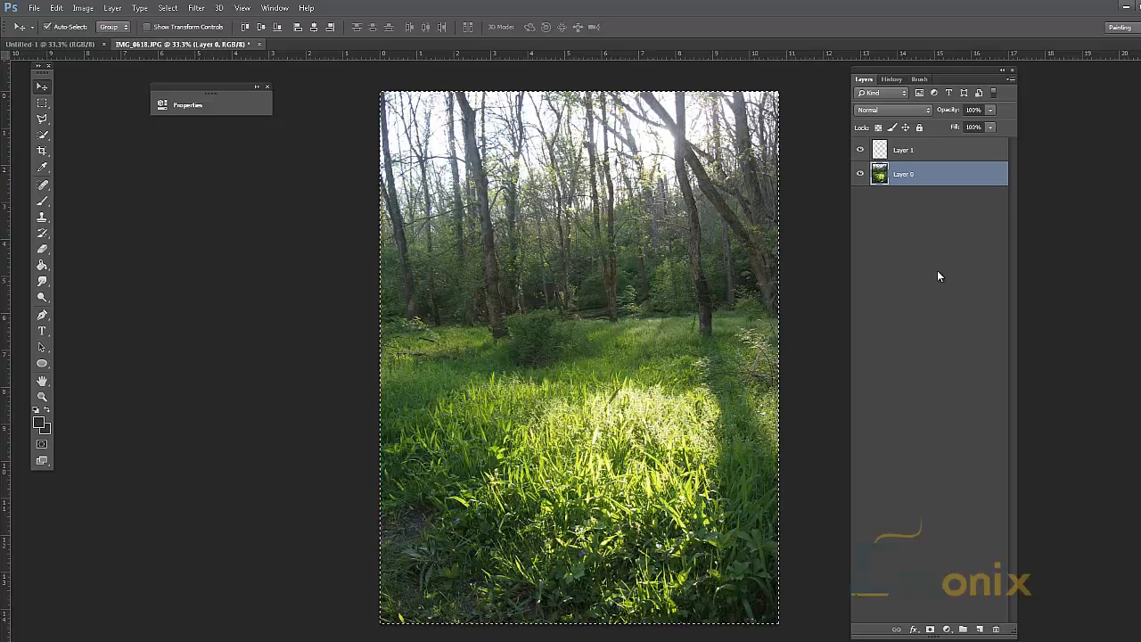
key(ctrl+shift+alt+n)
click(924, 200)
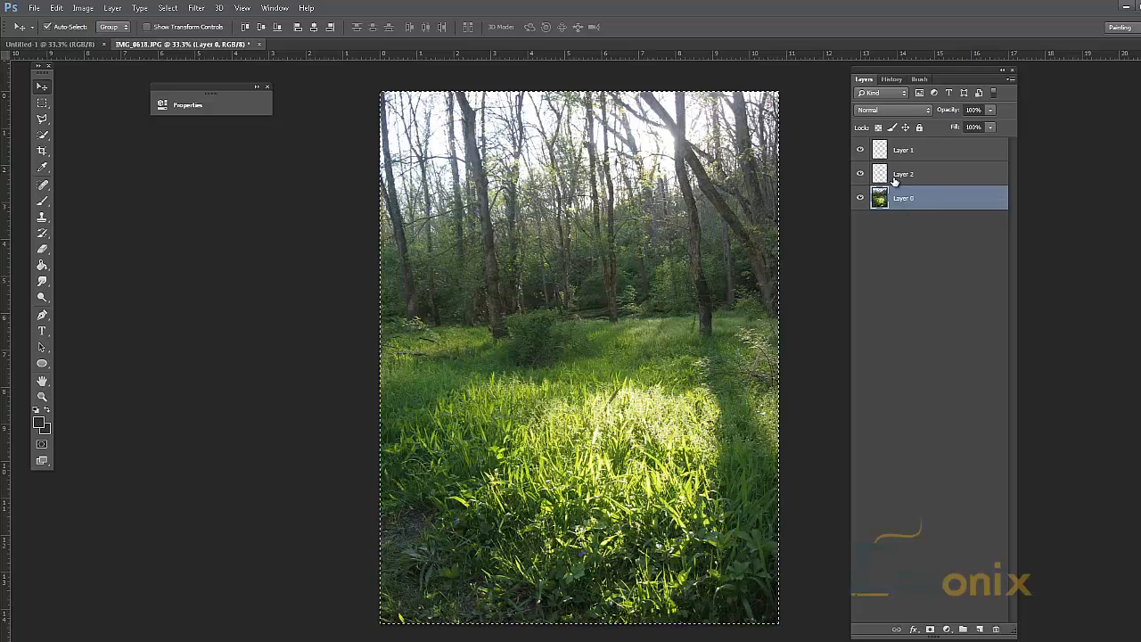
click(894, 179)
key(ctrl+v)
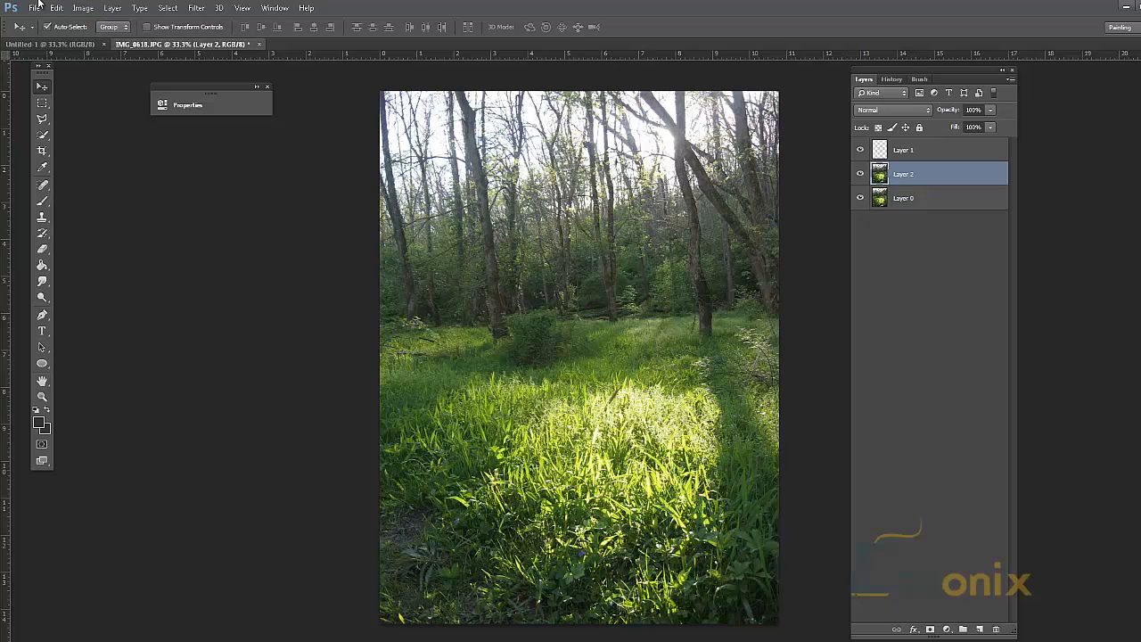
- Undo the paste and the creation of the extra layer above Layer 0
key(ctrl+z)
drag(950, 172, 930, 159)
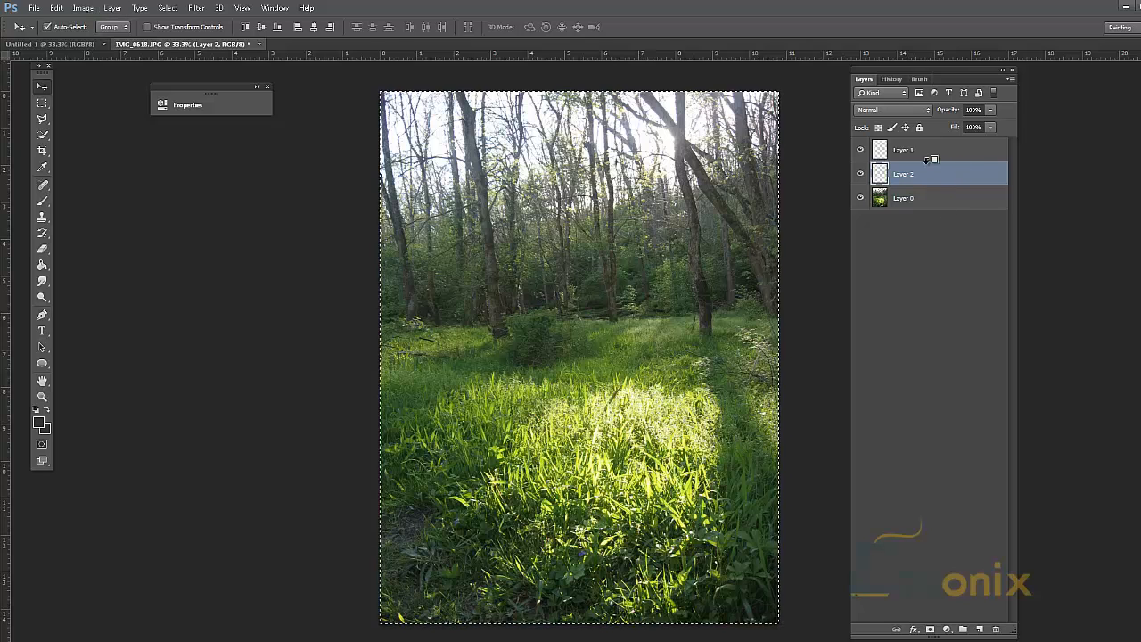
key(ctrl+alt+z)
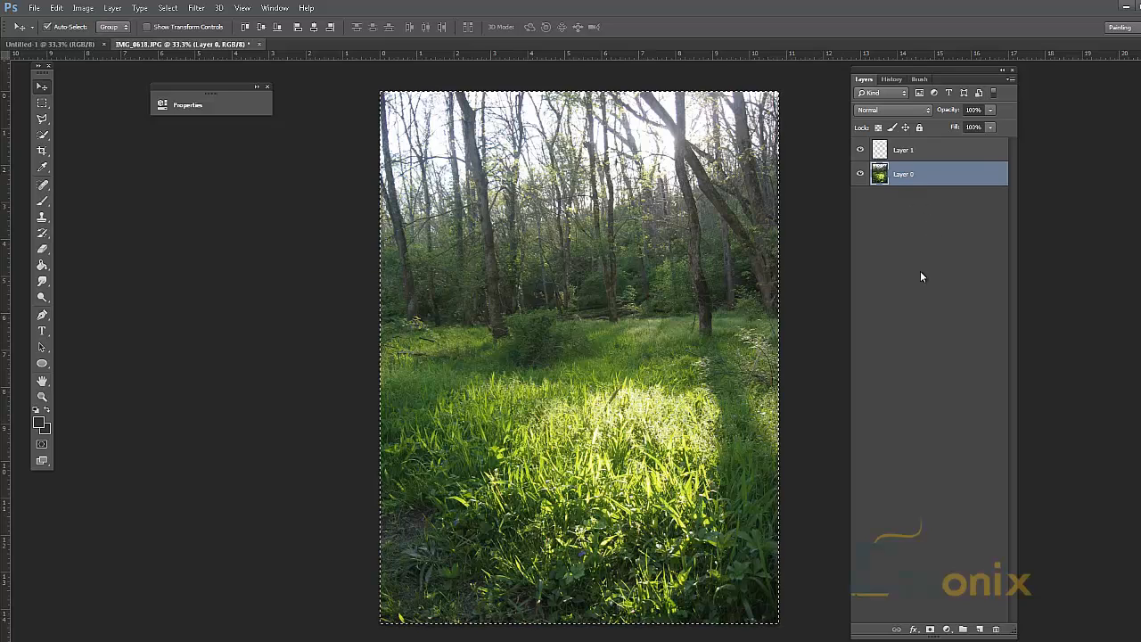
- Add a Posterize adjustment layer above Layer 0 and set its levels to 5
click(79, 7)
mouse_move(89, 39)
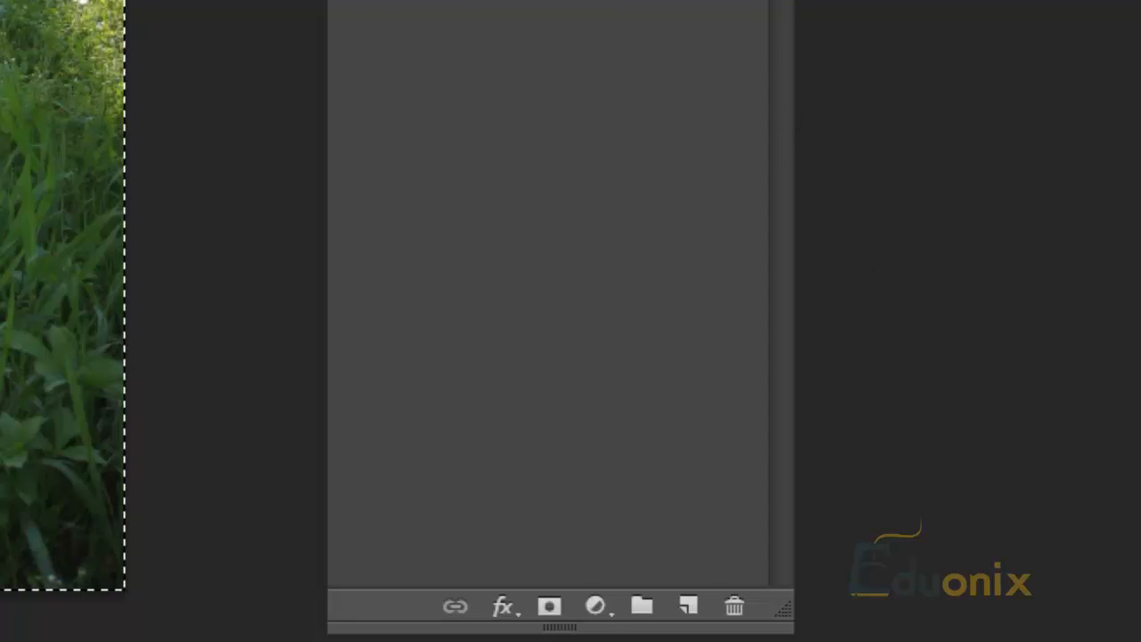
click(595, 608)
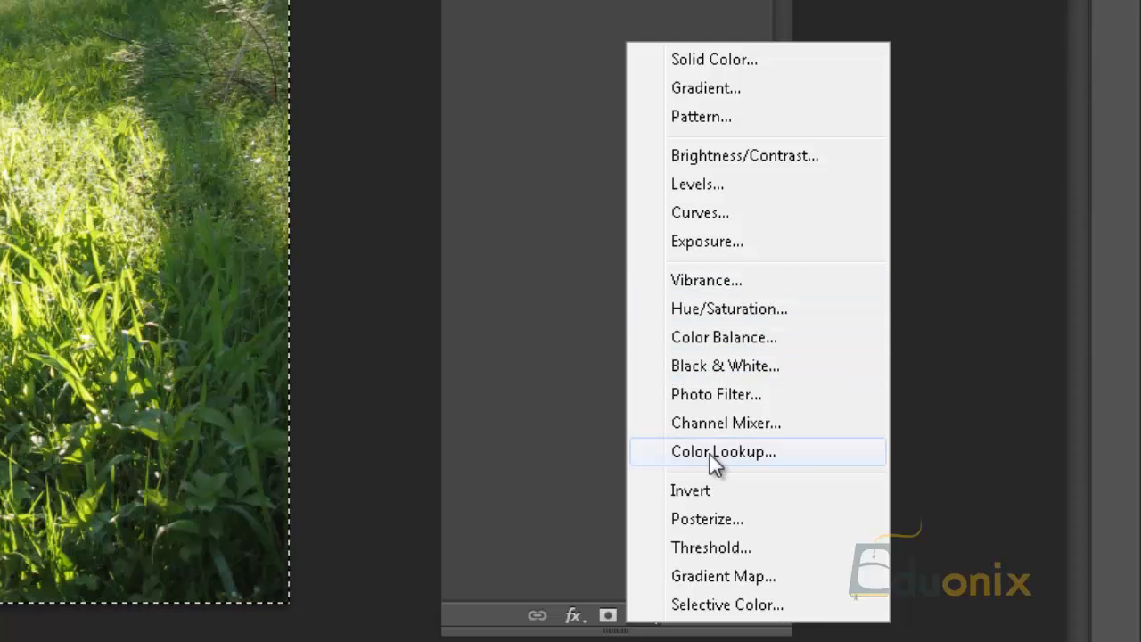
click(695, 521)
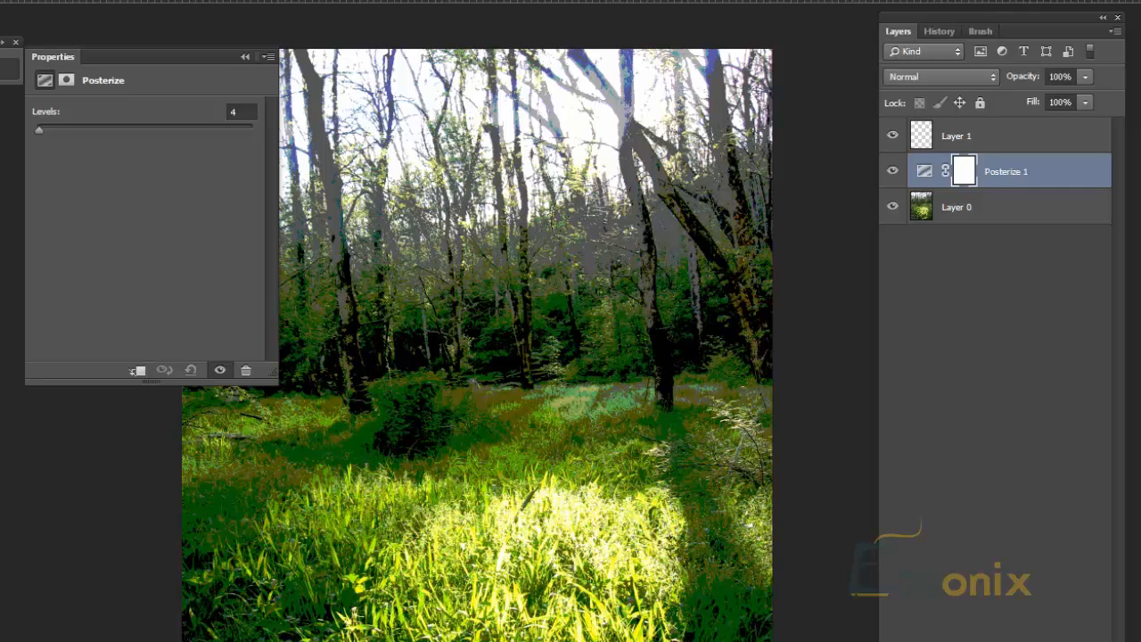
mouse_move(39, 135)
mouse_down()
mouse_move(23, 132)
mouse_move(51, 135)
mouse_move(38, 134)
mouse_up()
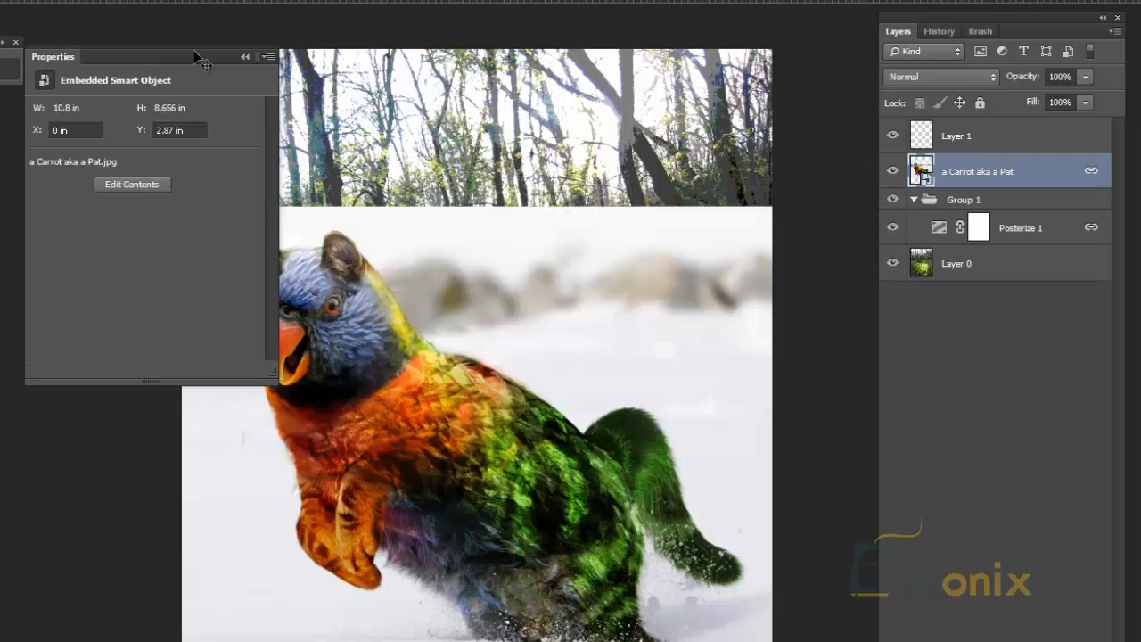
- Move the Properties panel clear of the image and ungroup Group 1 to release the Posterize 1 layer
drag(183, 55, 71, 175)
drag(34, 131, 35, 132)
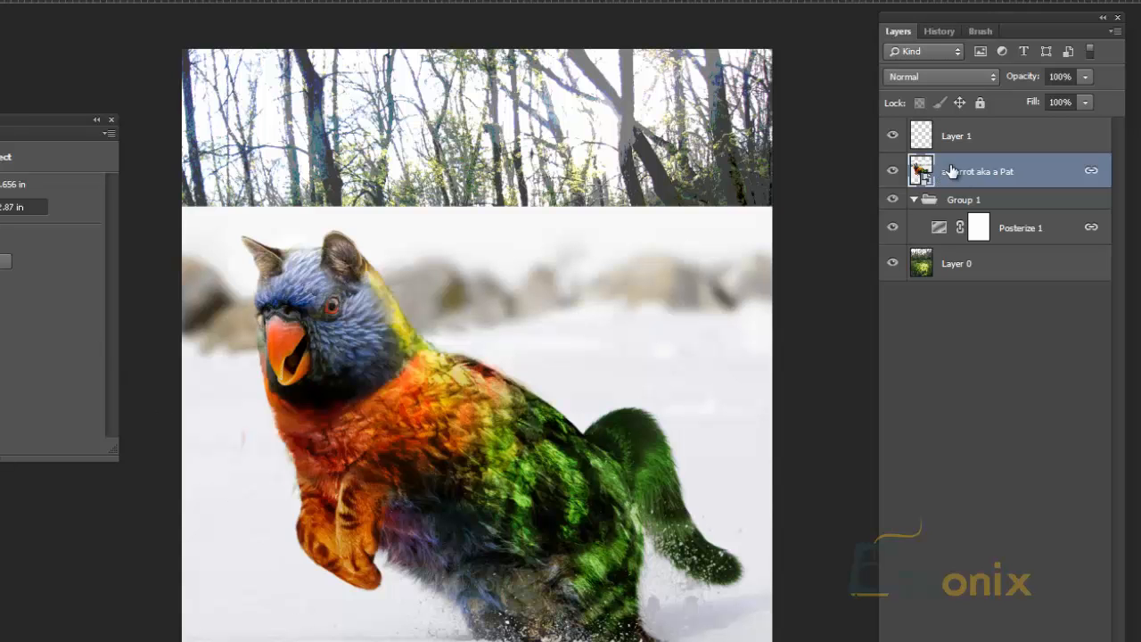
click(914, 200)
click(914, 199)
click(1014, 233)
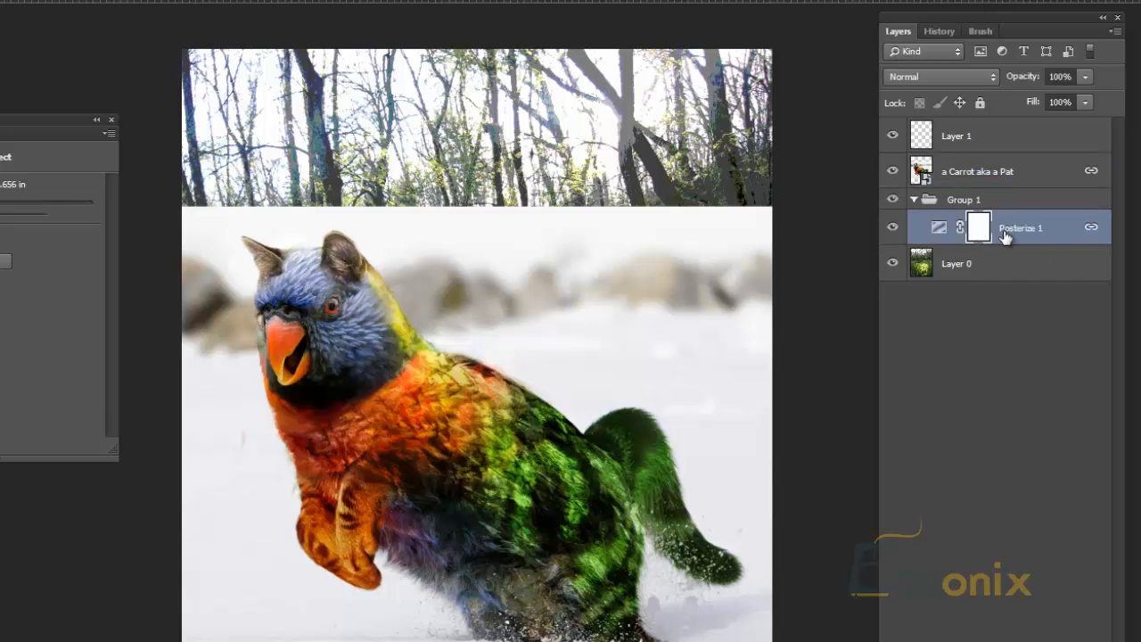
click(965, 206)
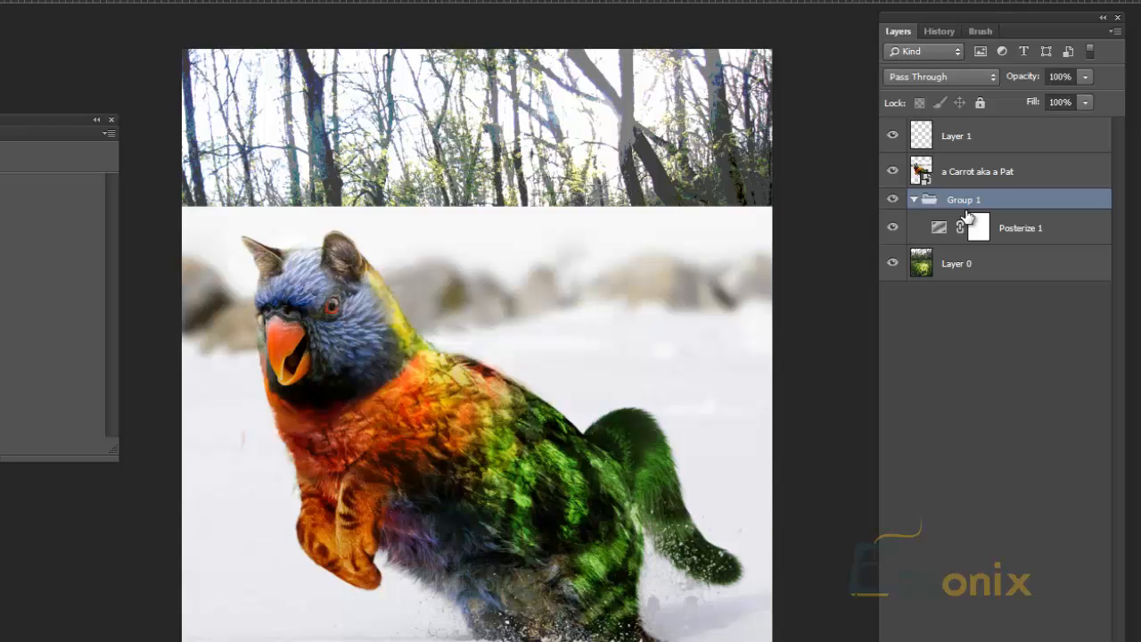
key(ctrl+shift+g)
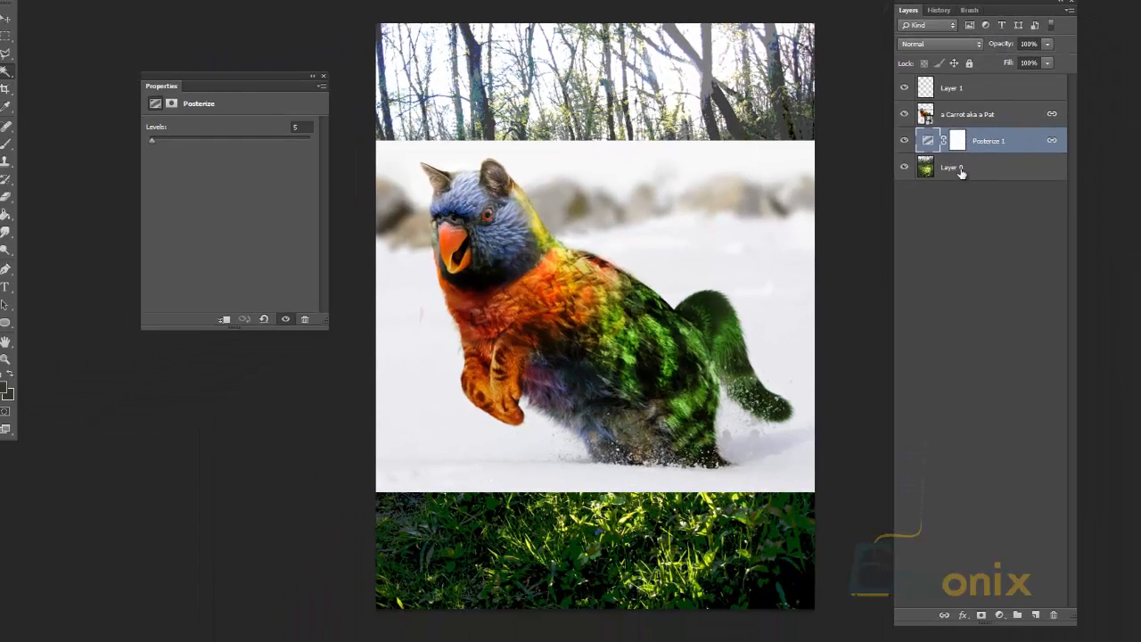
- Move the "a Carrot aka a Pat" layer beneath Posterize 1 so the adjustment affects it
click(961, 170)
click(978, 138)
click(966, 116)
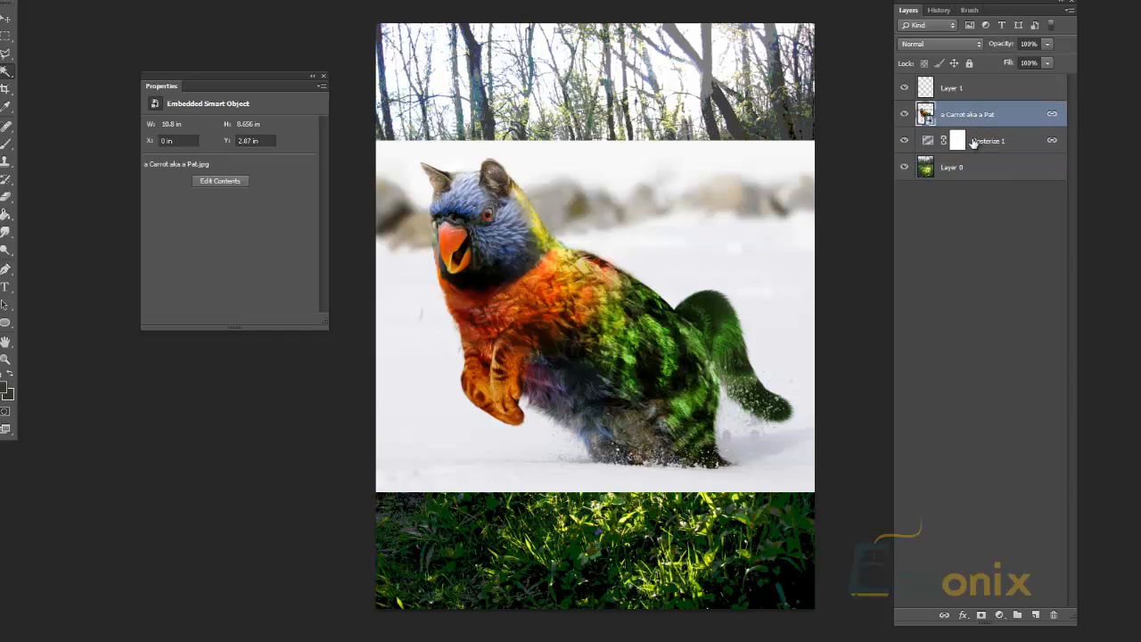
drag(978, 114, 977, 154)
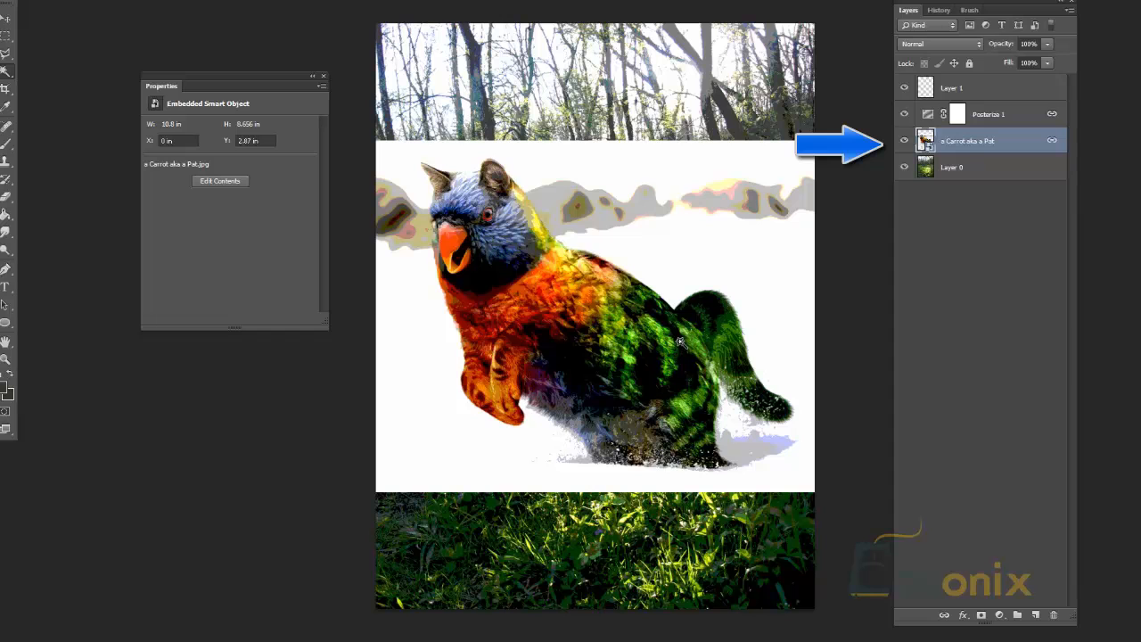
- Move Posterize 1 below the "a Carrot aka a Pat" layer and clip the adjustment to Layer 0
click(995, 117)
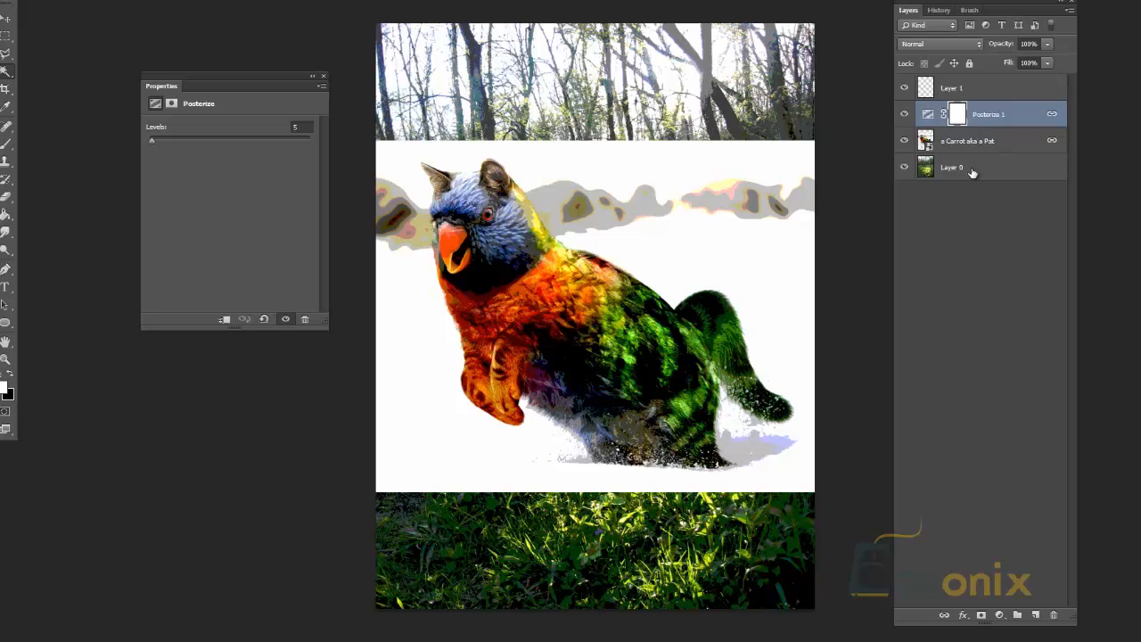
click(970, 143)
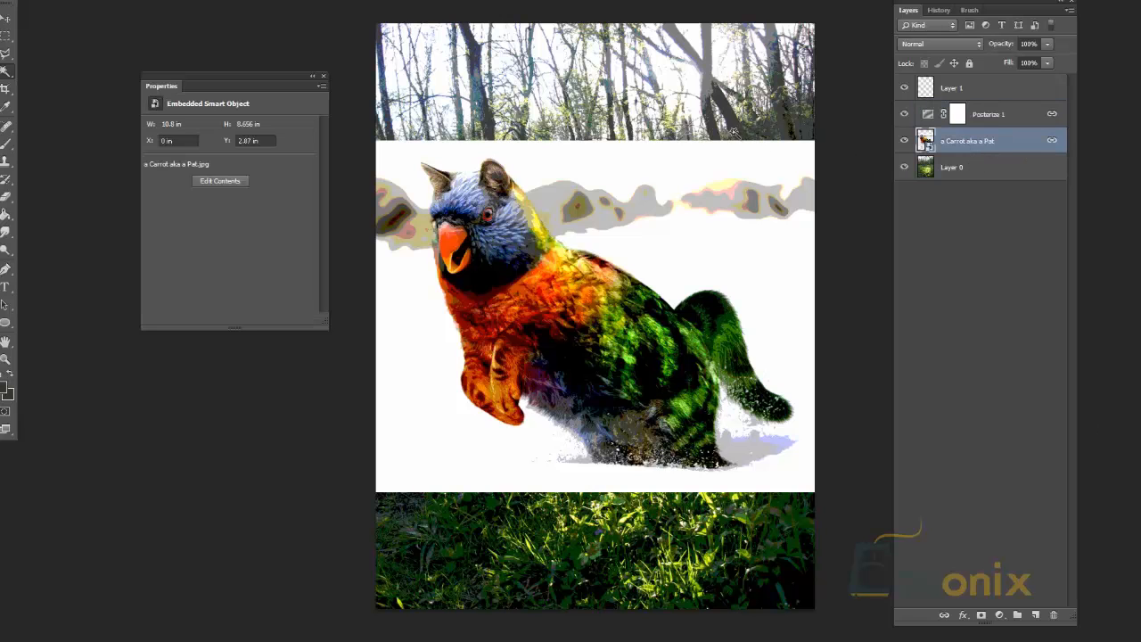
click(1006, 115)
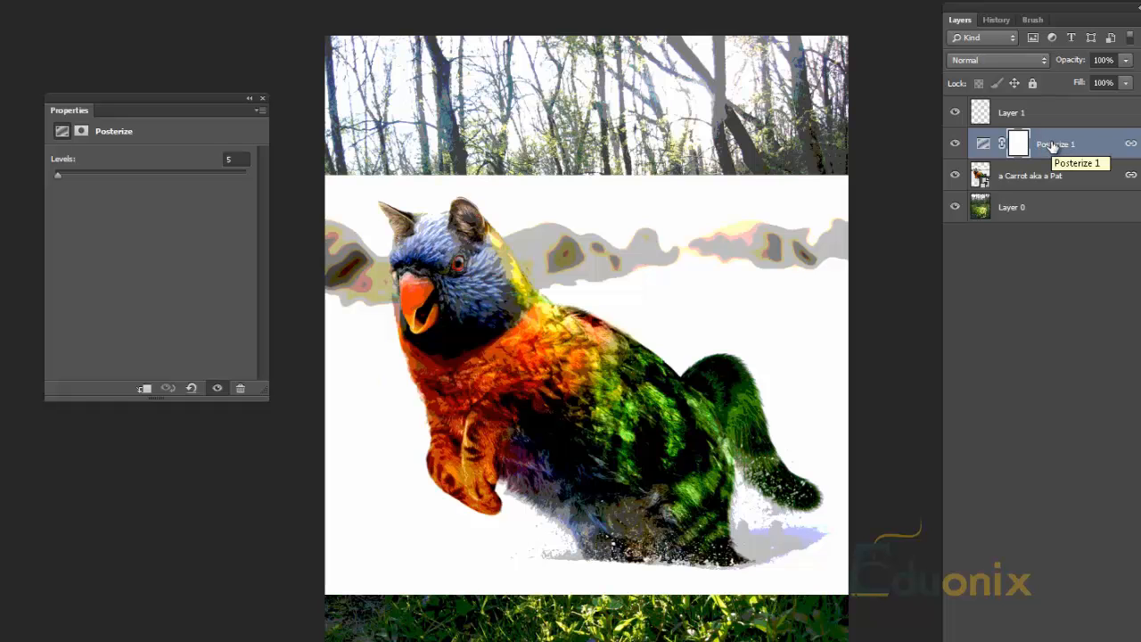
drag(1053, 147, 1029, 191)
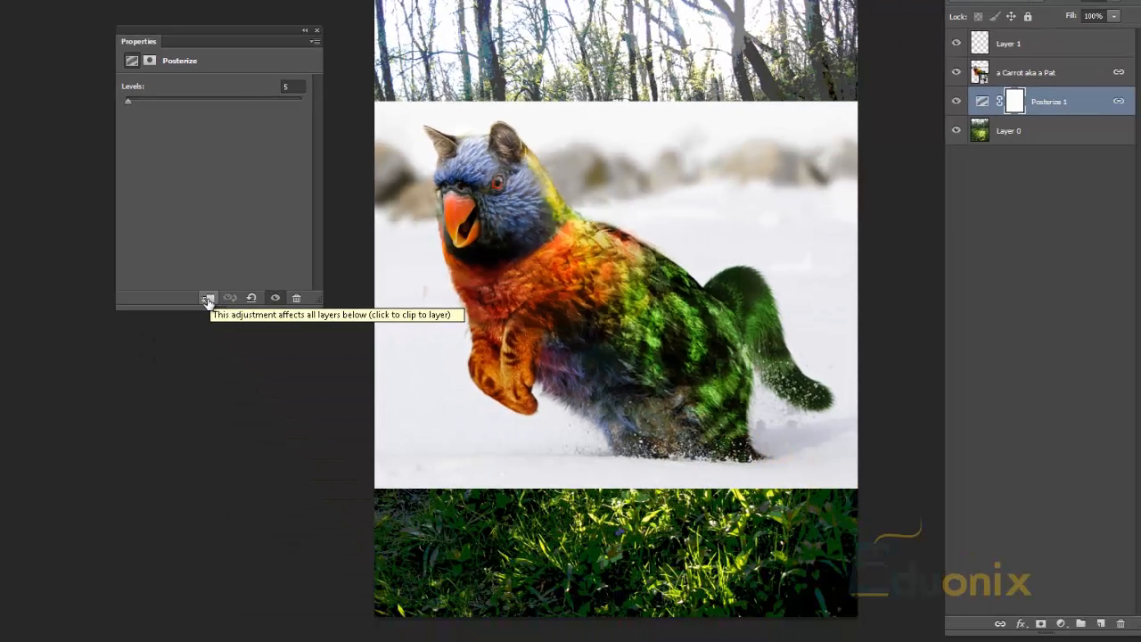
click(208, 299)
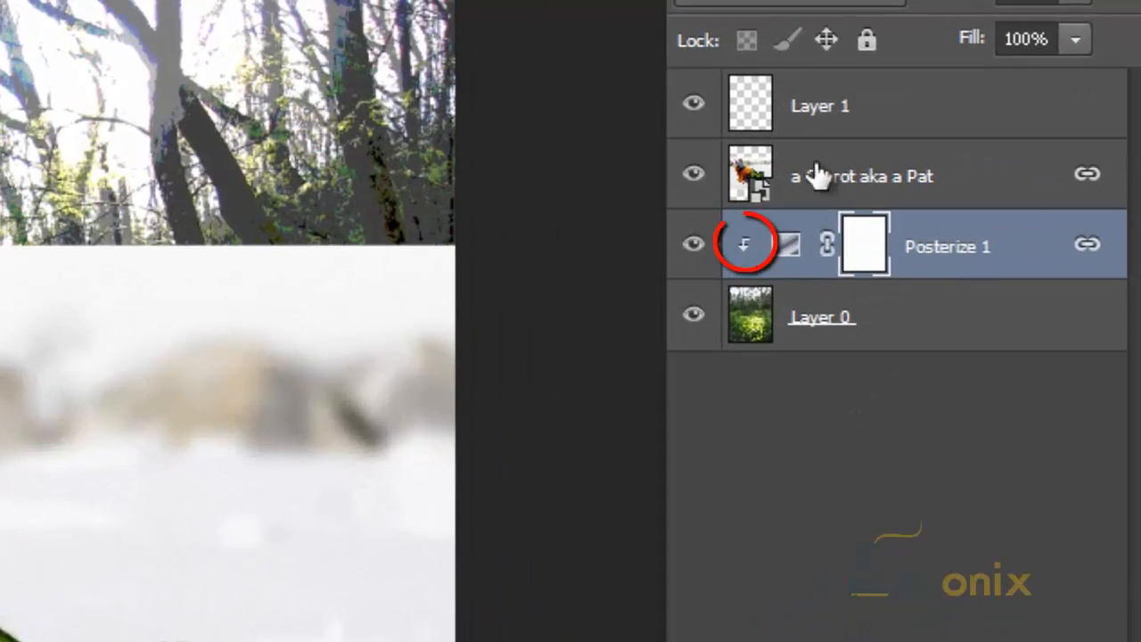
- Place the "a Carrot aka a Pat" layer beneath Layer 0, then return it above Posterize 1
drag(860, 173, 852, 338)
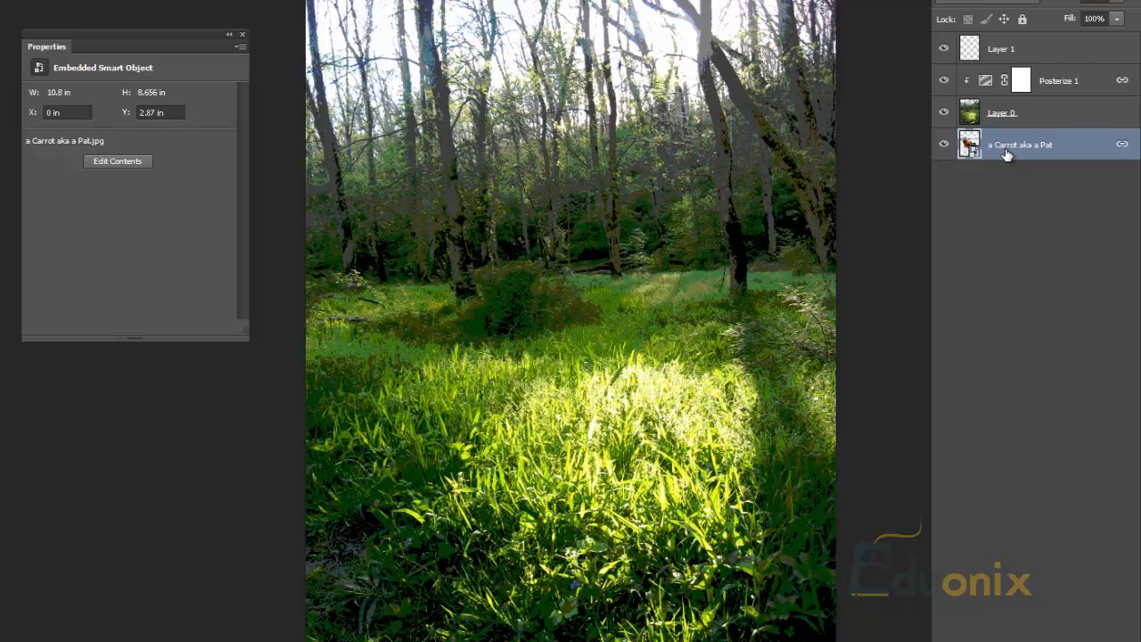
drag(1006, 155, 1017, 74)
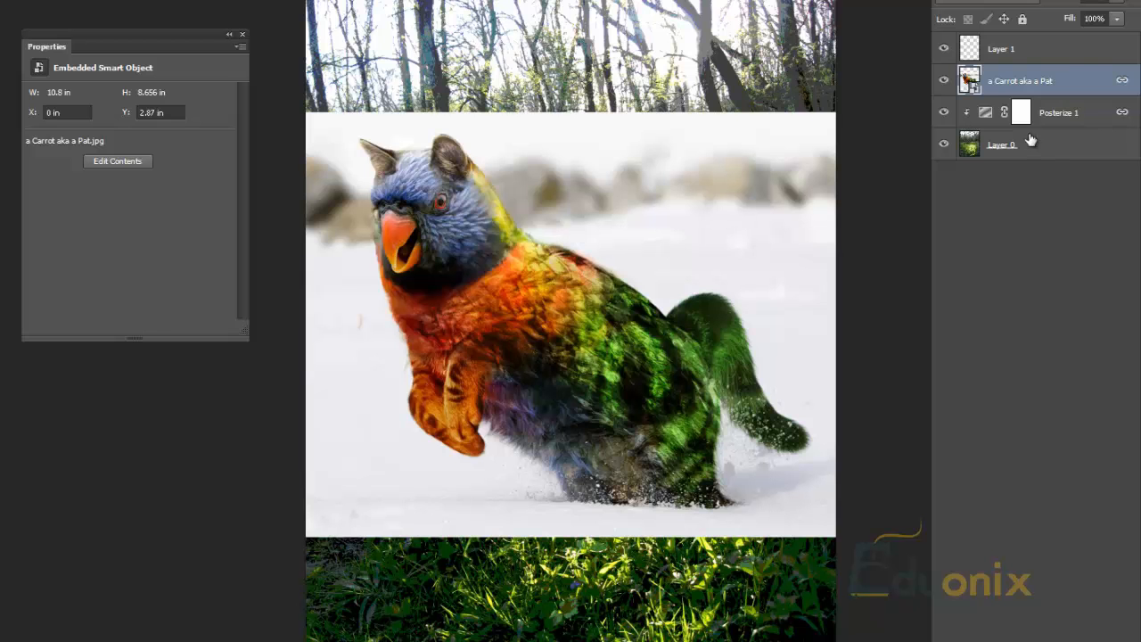
- Place the "a Carrot aka a Pat" layer beneath Layer 0, hide and show Layer 0, and return the moved layer above Posterize 1
drag(1030, 86, 1014, 152)
click(943, 114)
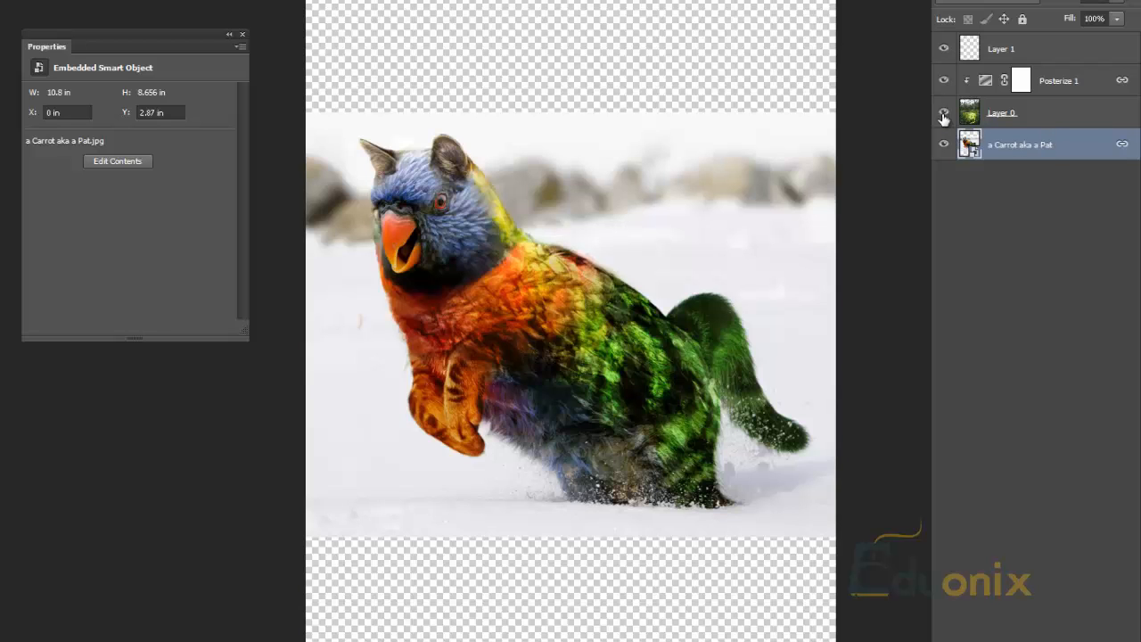
click(943, 114)
drag(1043, 154, 1039, 78)
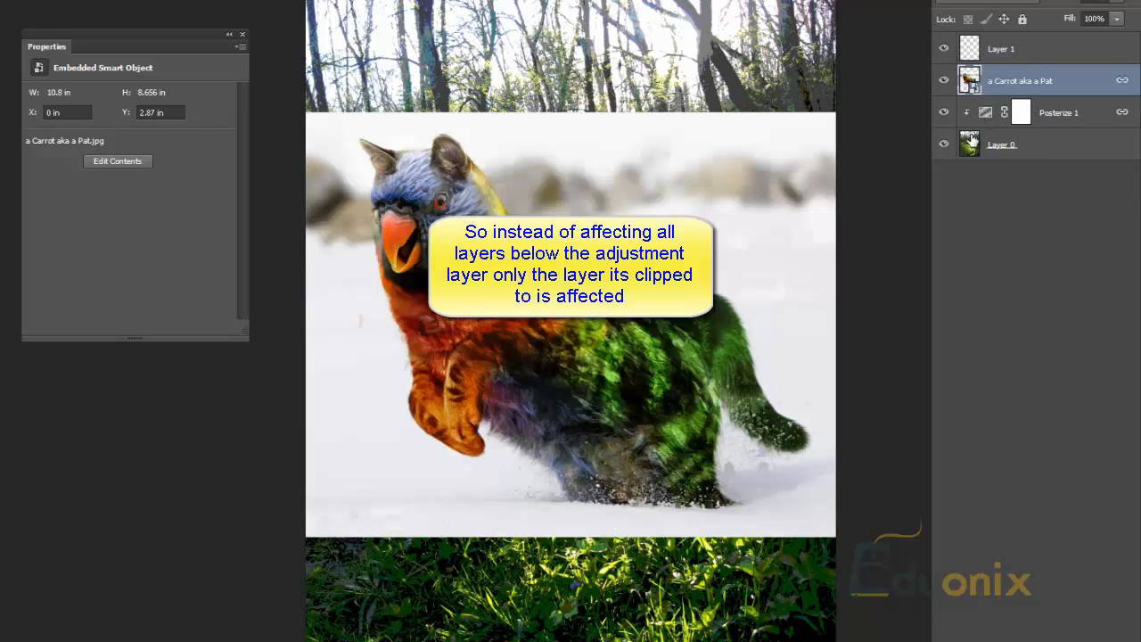
- Try the "a Carrot aka a Pat" layer between Posterize 1 and Layer 0, then undo the reordering
drag(995, 79, 1000, 116)
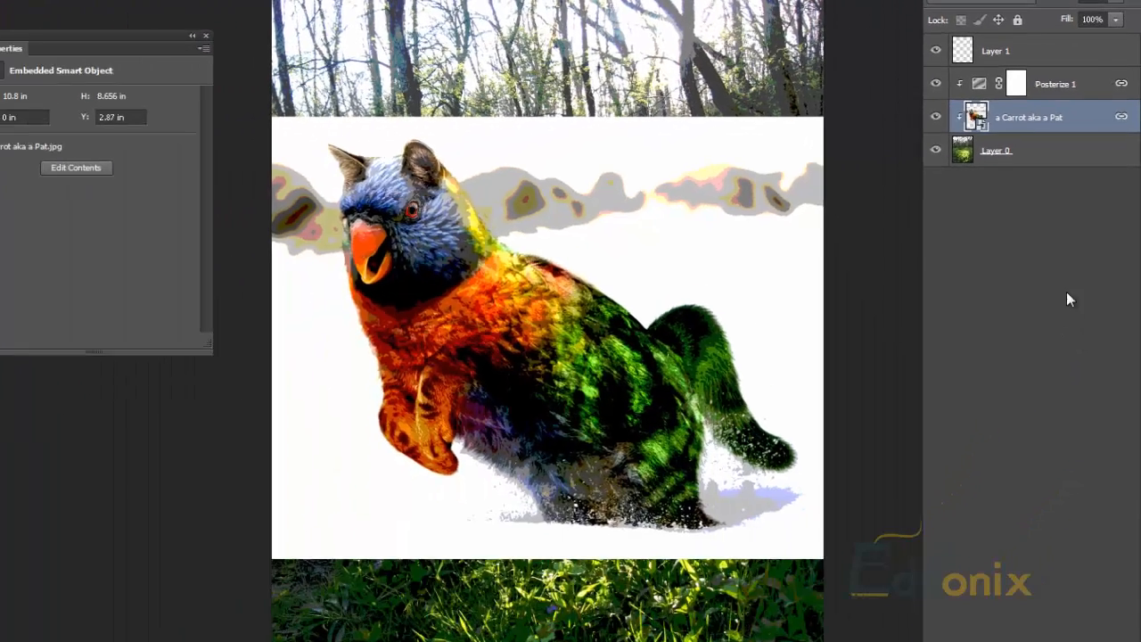
key(ctrl+z)
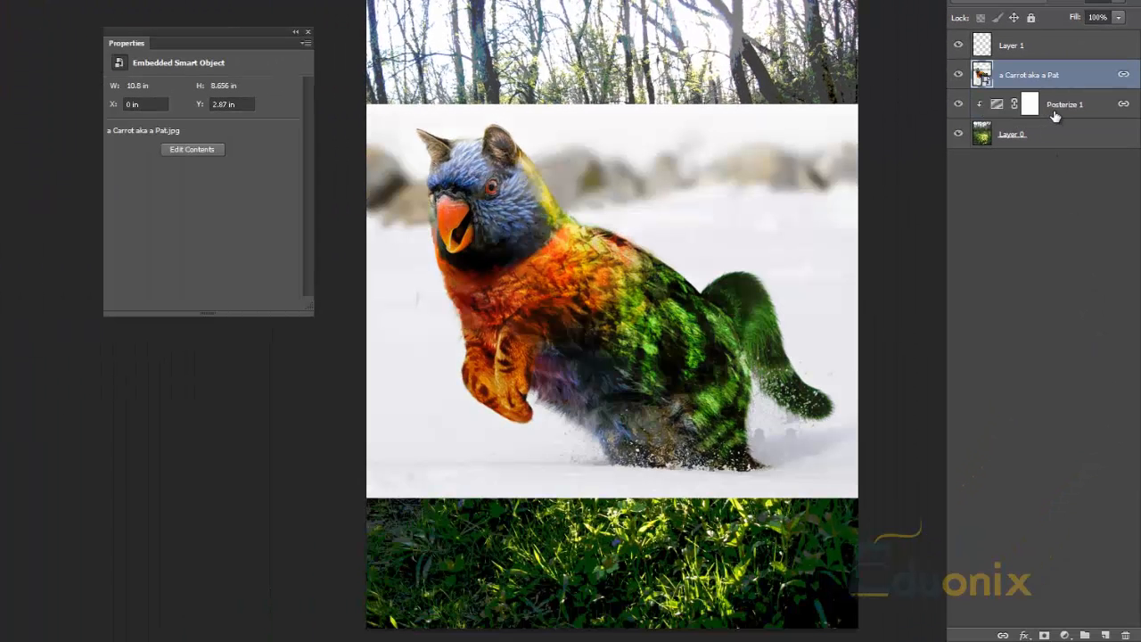
- Group Posterize 1 with Layer 0, name the group "adj layer bkgd" and expand it
click(1054, 109)
shift+click(1056, 135)
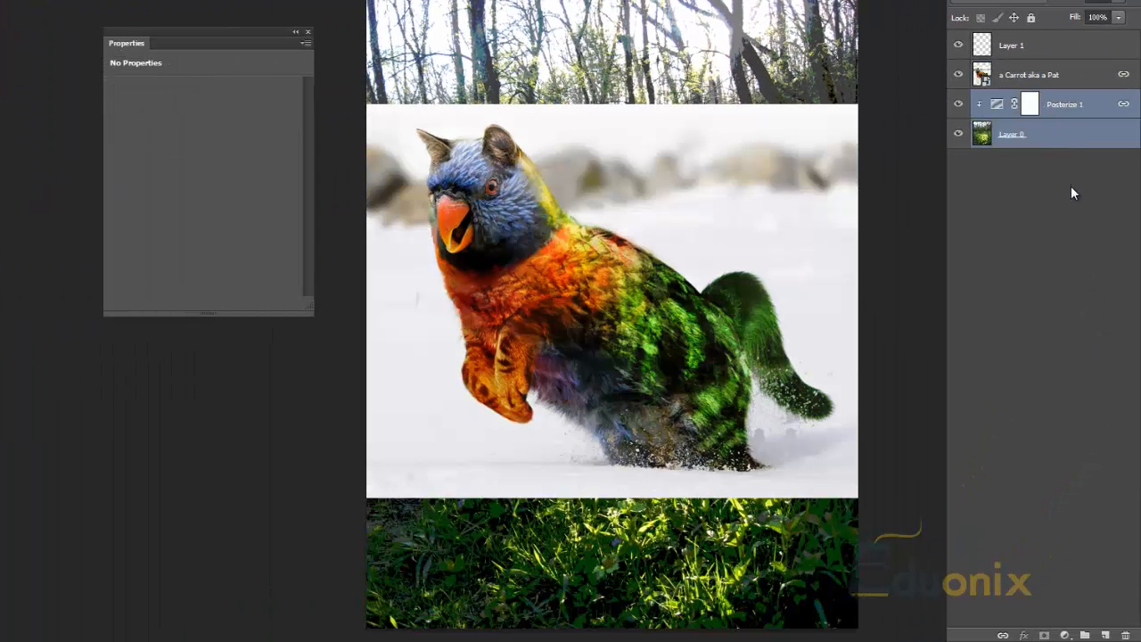
key(ctrl+g)
drag(1029, 91, 1034, 106)
key(ctrl+z)
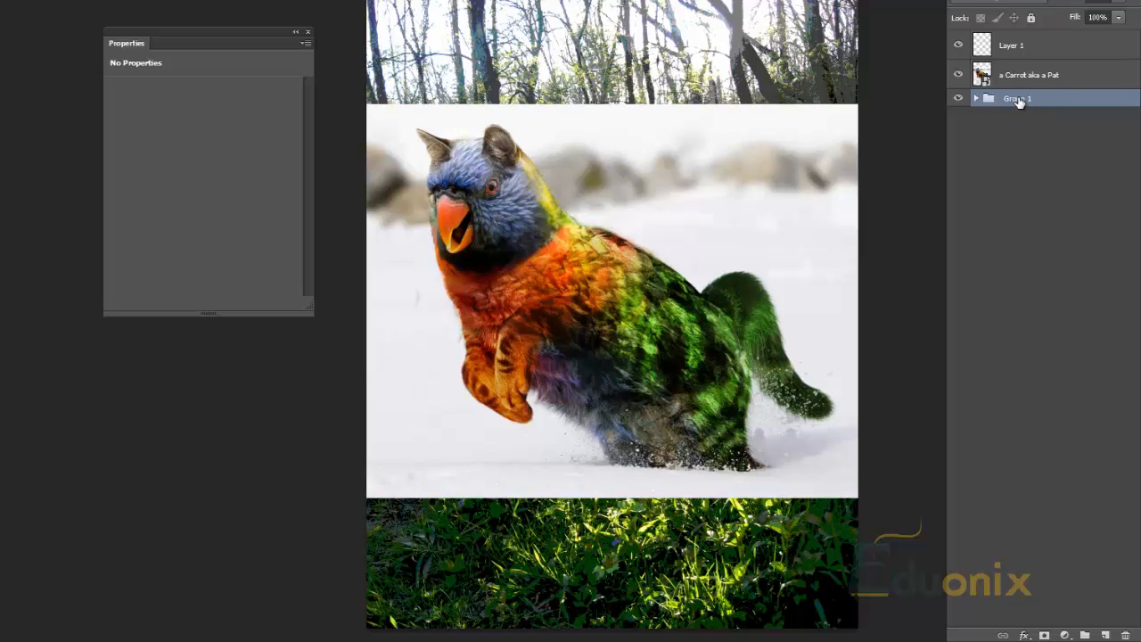
double_click(1019, 99)
click(976, 98)
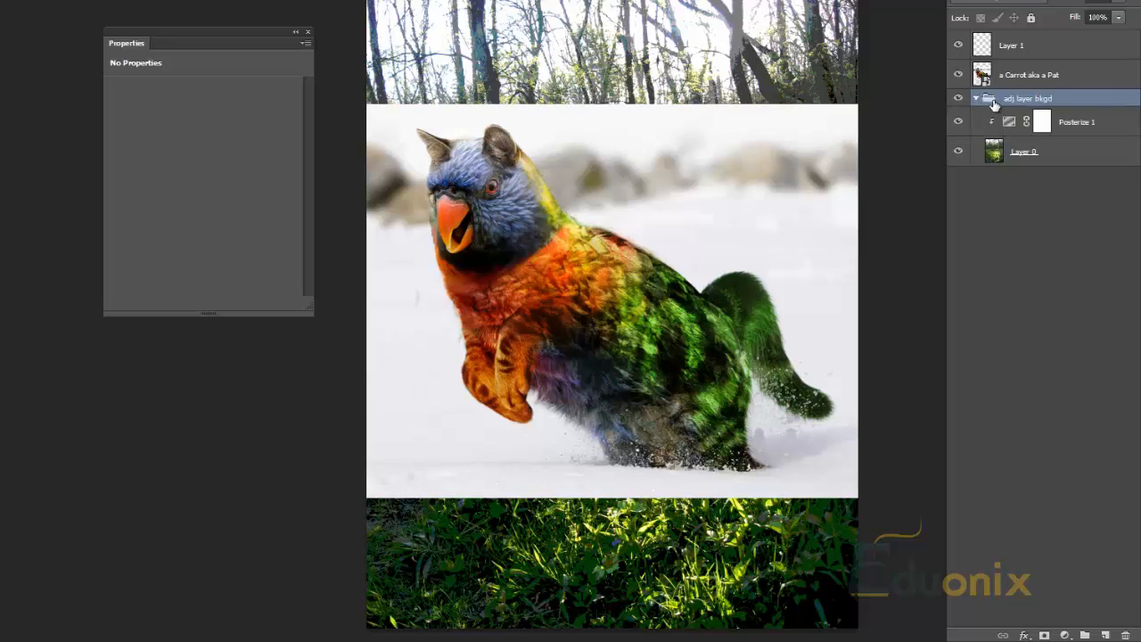
- Hide and show the Posterize 1 adjustment to compare the background with and without it
click(1078, 120)
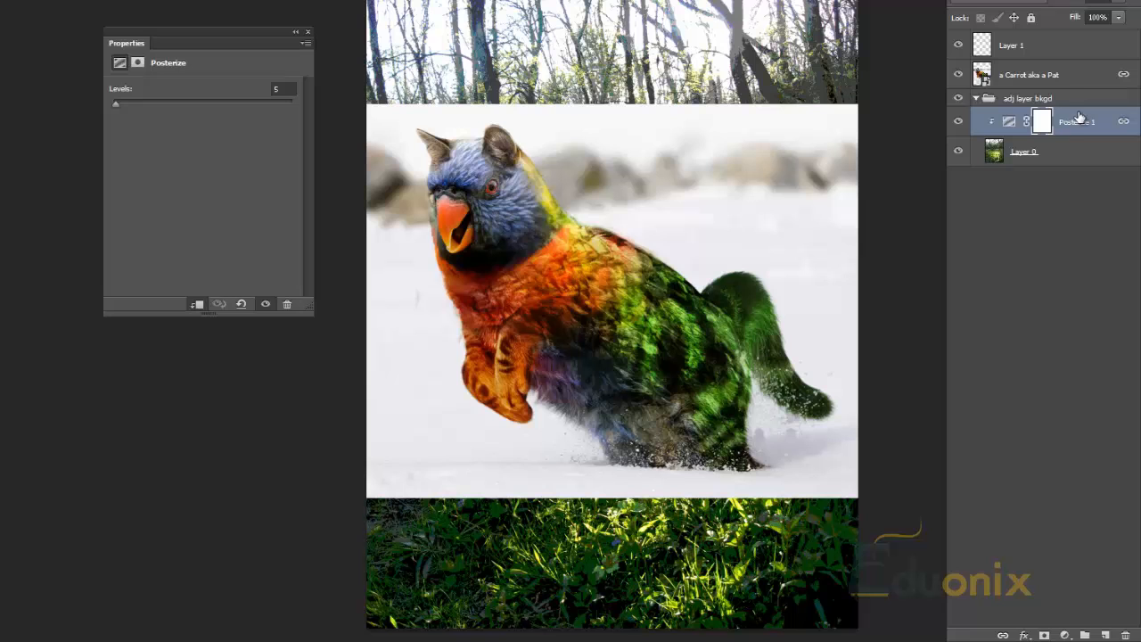
click(264, 305)
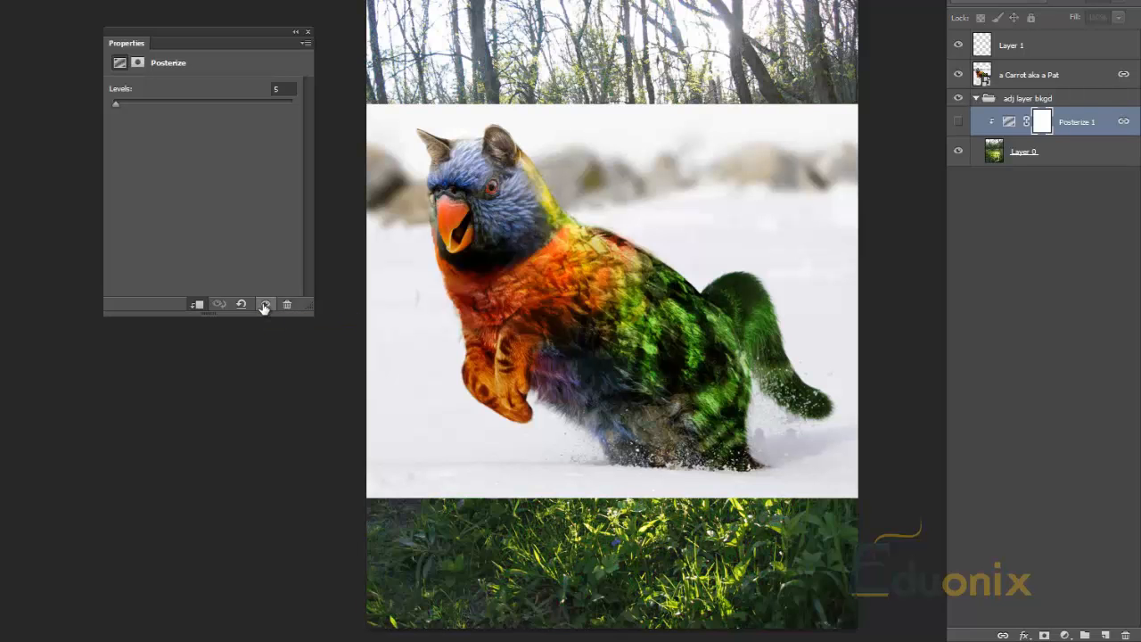
click(264, 305)
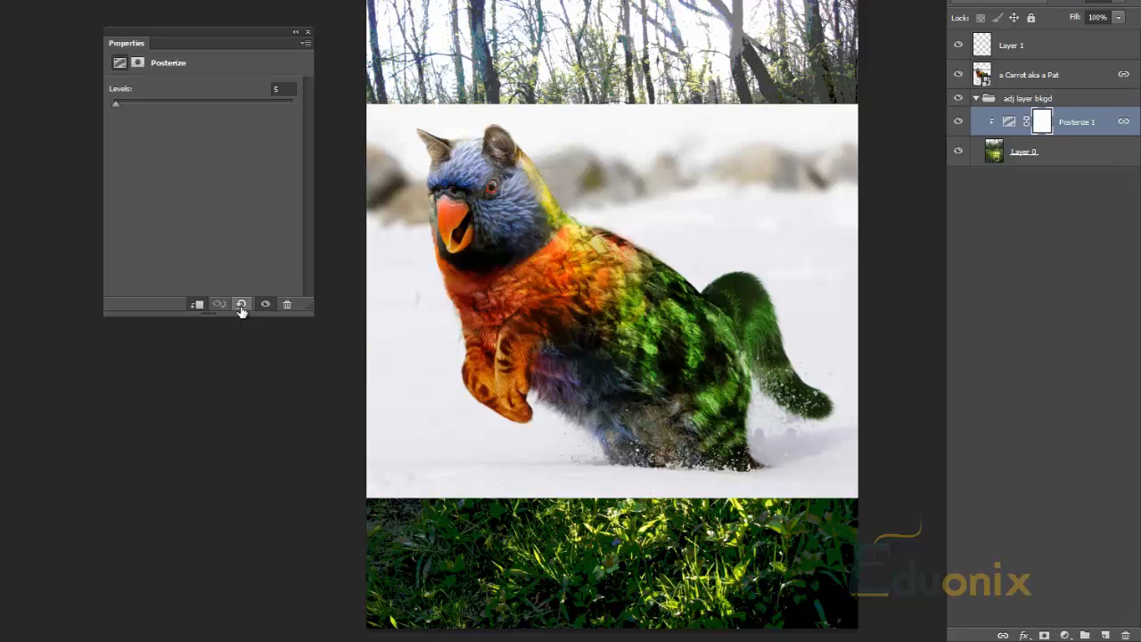
- Try resetting the Posterize 1 adjustment to its default of 4 levels
click(283, 88)
click(241, 304)
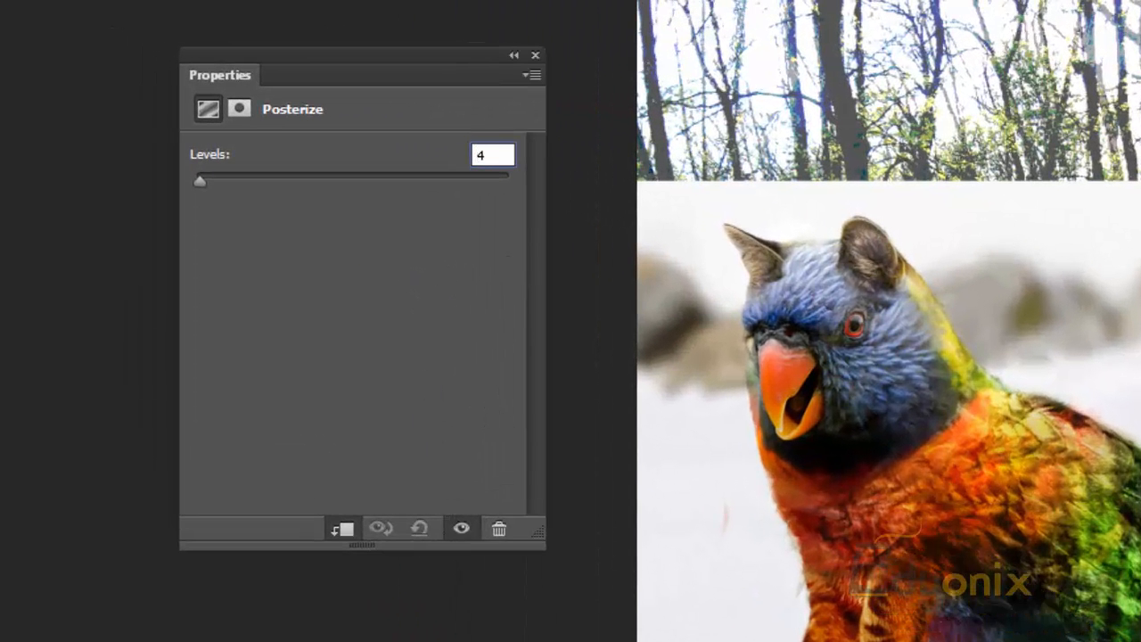
click(417, 530)
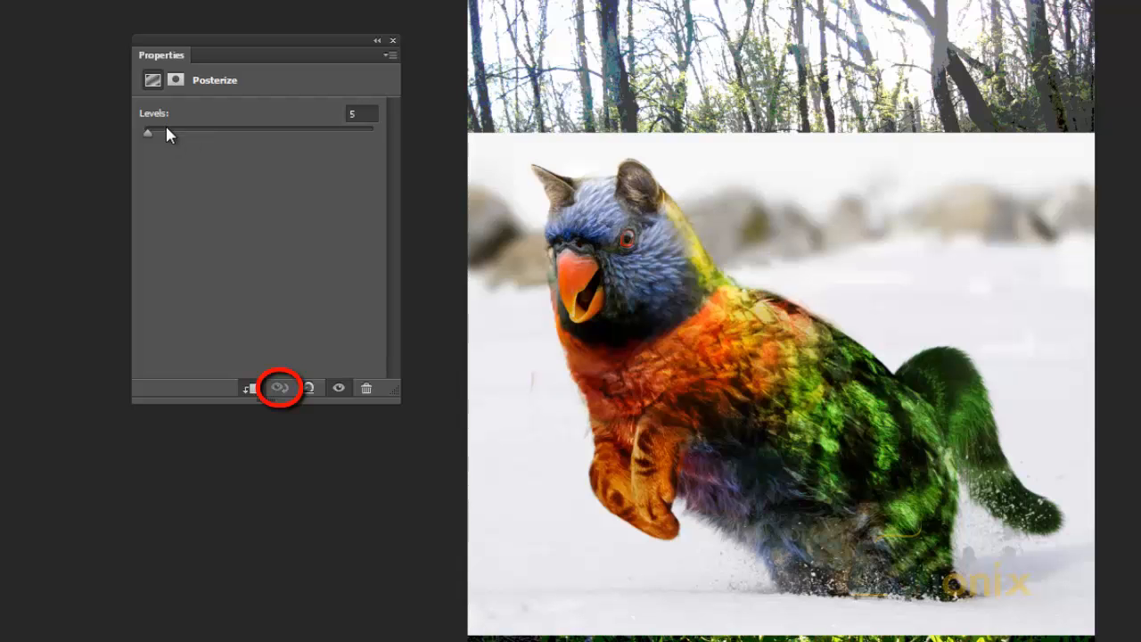
- Try Posterize levels of 29 and 95, then set the levels to 2
drag(166, 128, 170, 130)
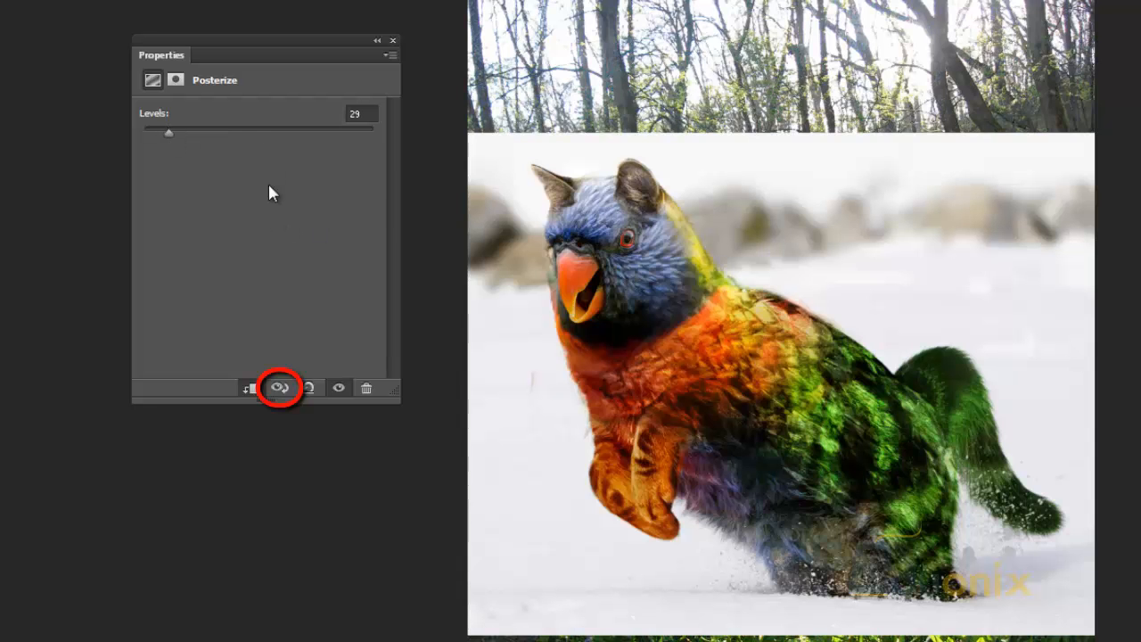
click(228, 130)
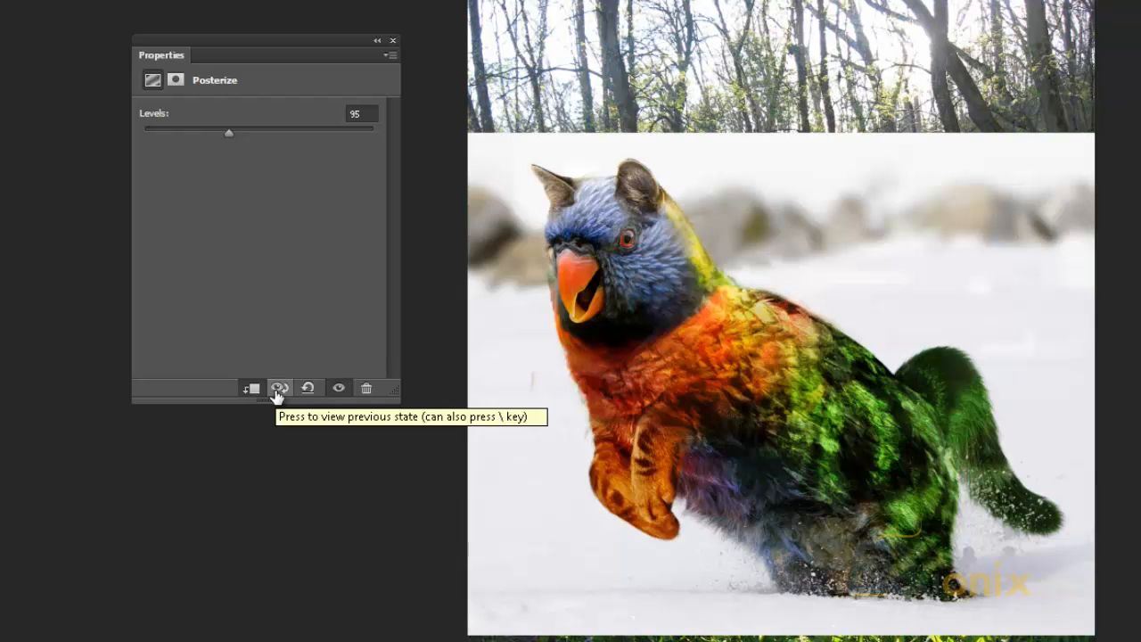
click(146, 132)
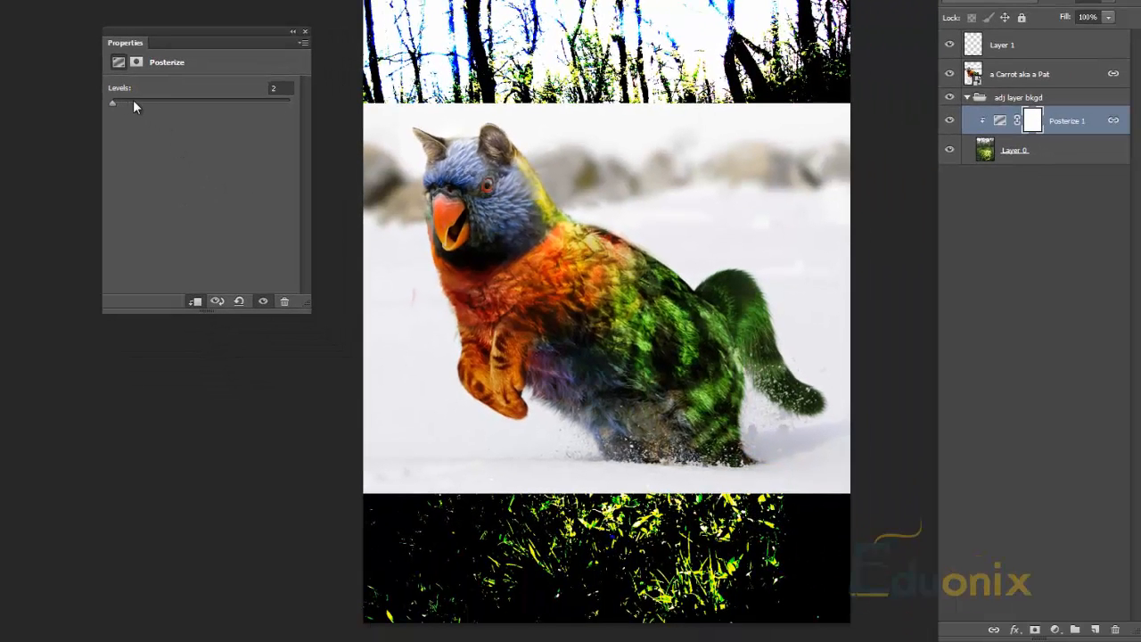
- Compare the current Posterize 1 result with its previous state several times
click(219, 302)
click(218, 302)
click(218, 302)
click(218, 302)
click(218, 302)
click(218, 302)
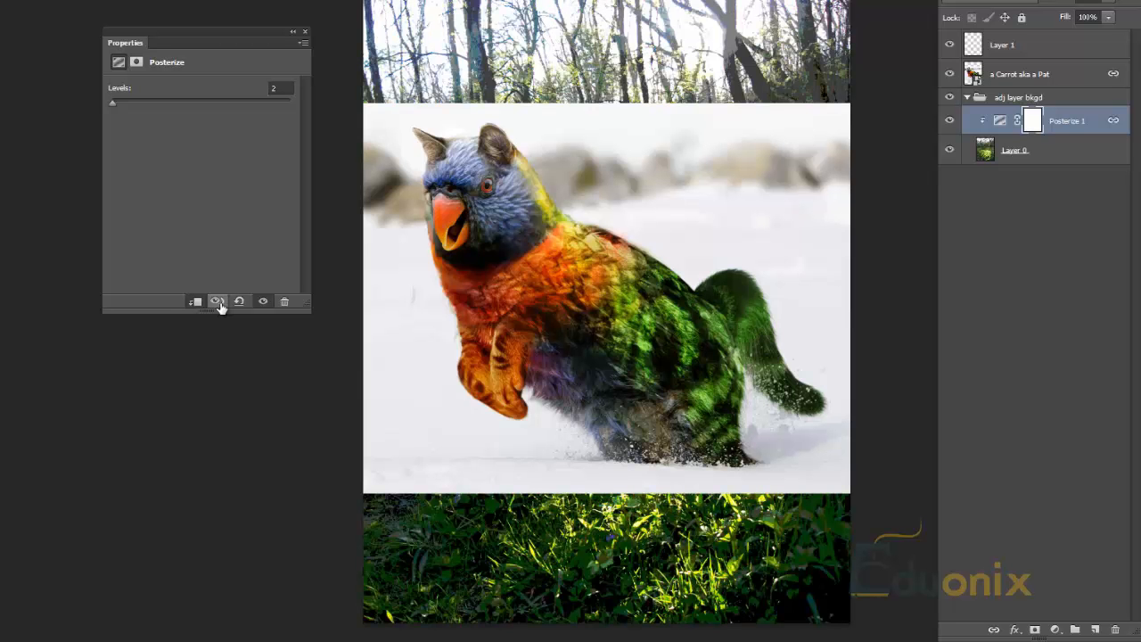
click(218, 302)
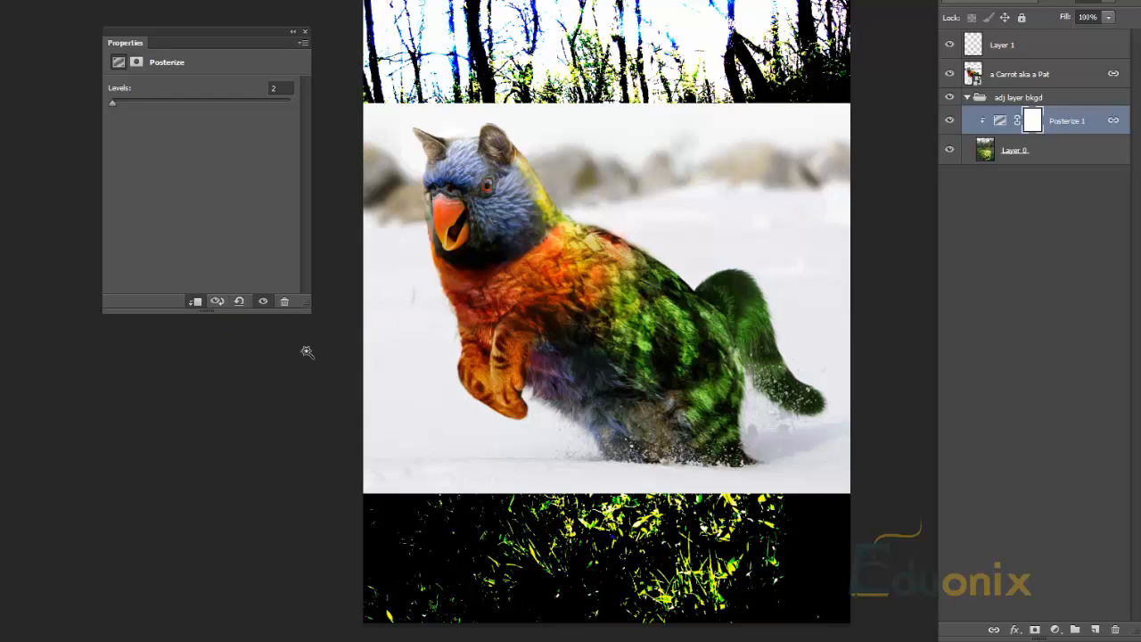
key(backslash)
key(backslash)
key(backslash)
- Undo and redo the last Posterize levels change repeatedly to compare the background before and after
key(ctrl+z)
key(ctrl+z)
key(ctrl+z)
key(ctrl+z)
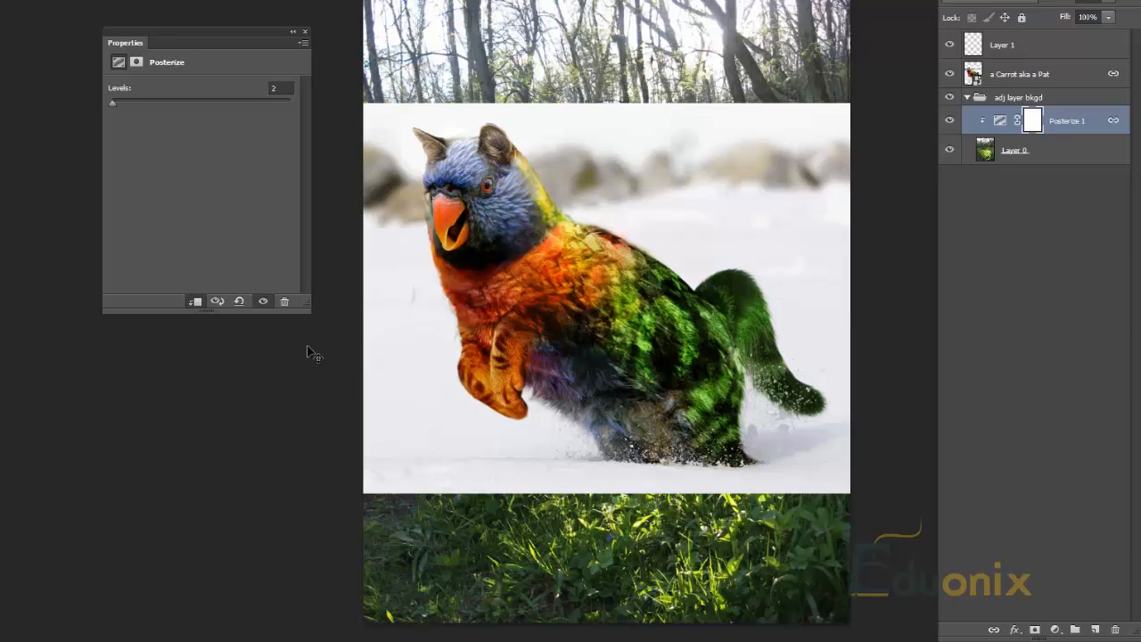
key(ctrl+z)
key(ctrl+z)
key(ctrl+z)
key(ctrl+z)
key(ctrl+z)
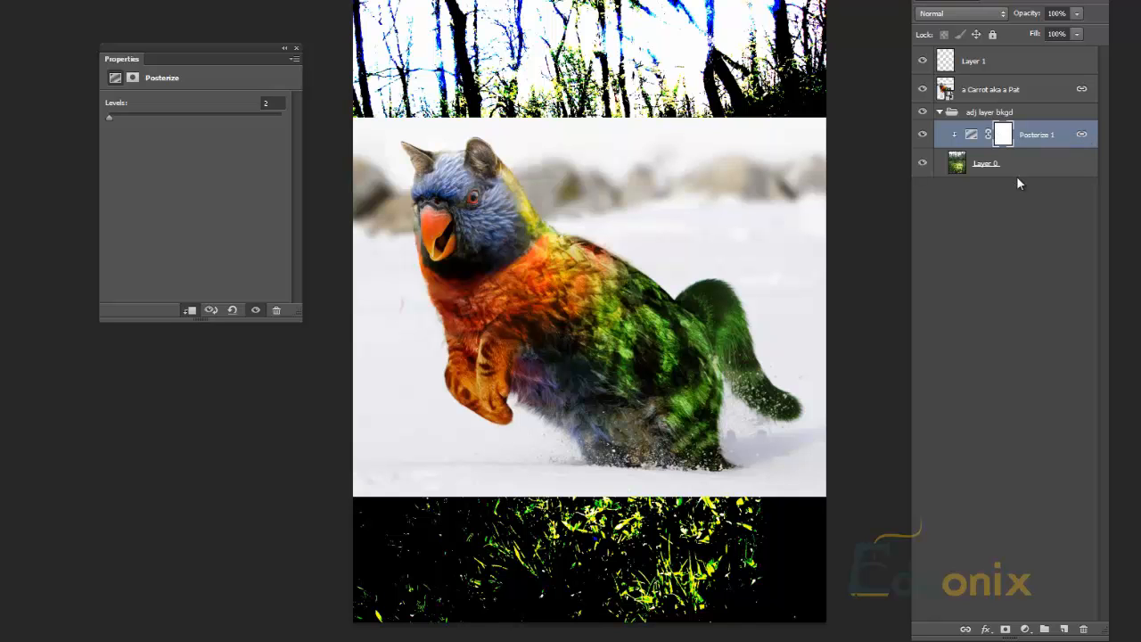
- Unlink the Posterize 1 and "a Carrot aka a Pat" layers, then select the "adj layer bkgd" group
click(984, 333)
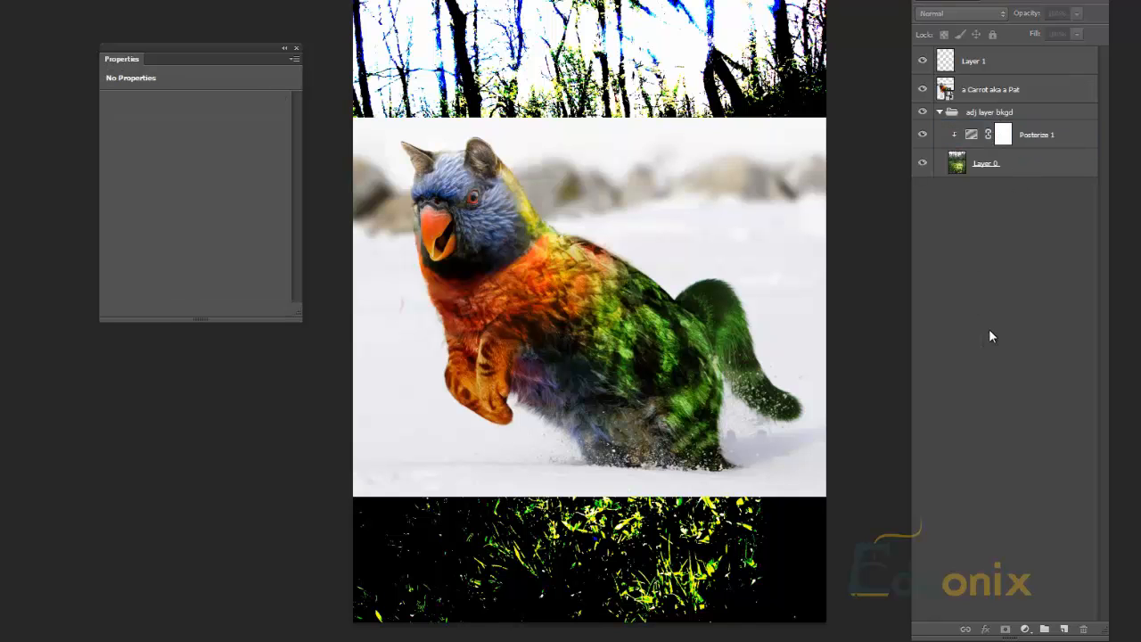
click(1060, 139)
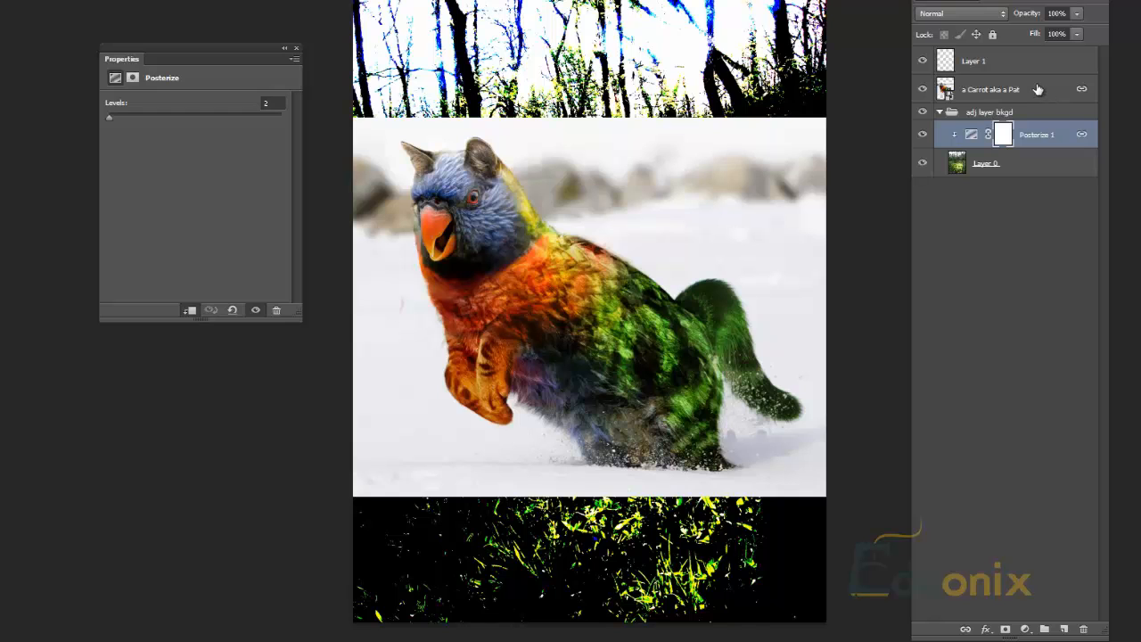
ctrl+click(1037, 90)
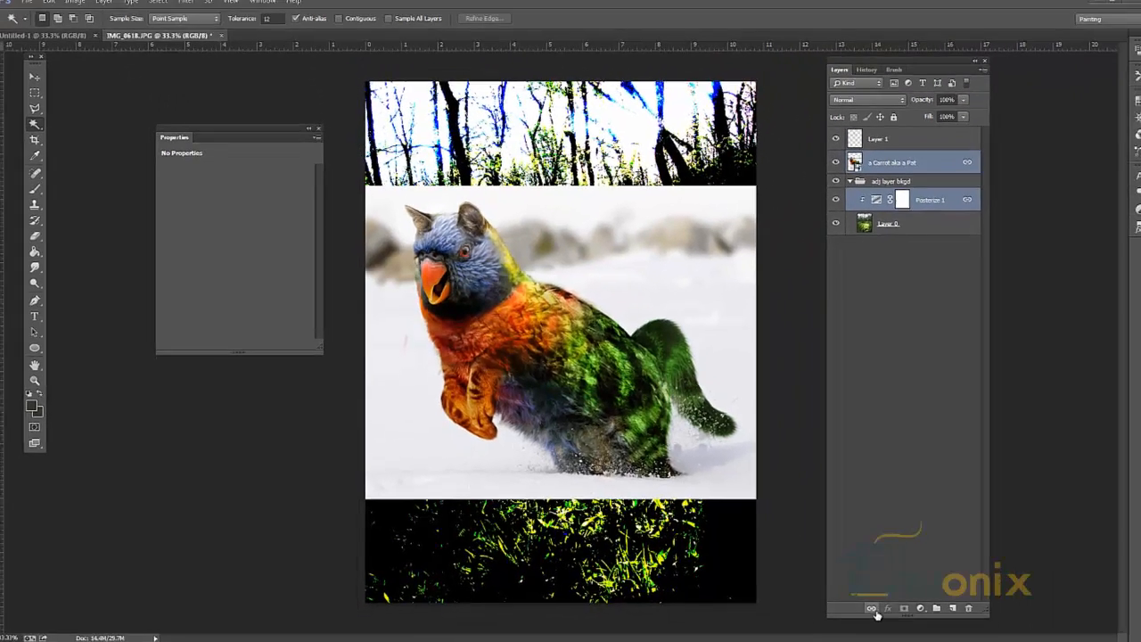
click(965, 629)
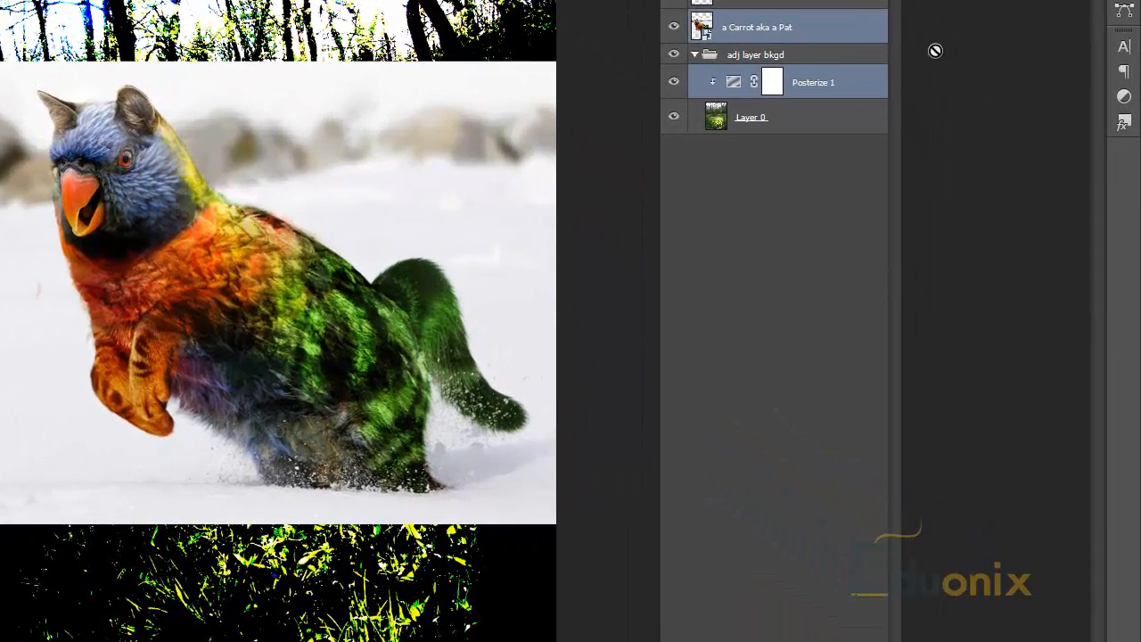
click(823, 61)
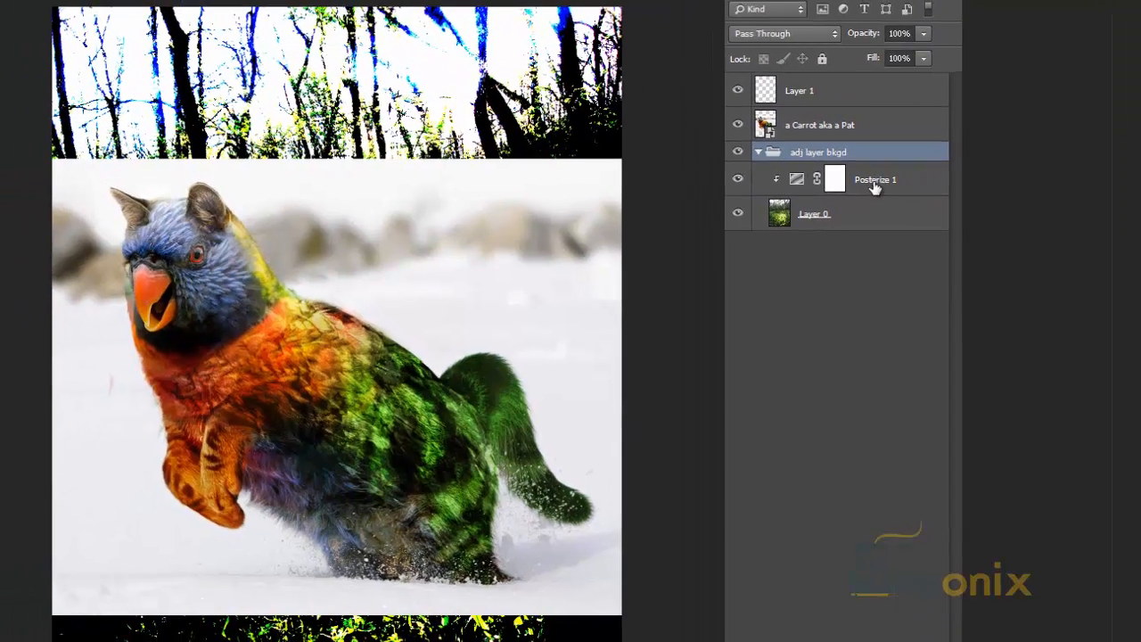
- Show the layer mask settings of Posterize 1 and try adjusting the mask's density
click(858, 181)
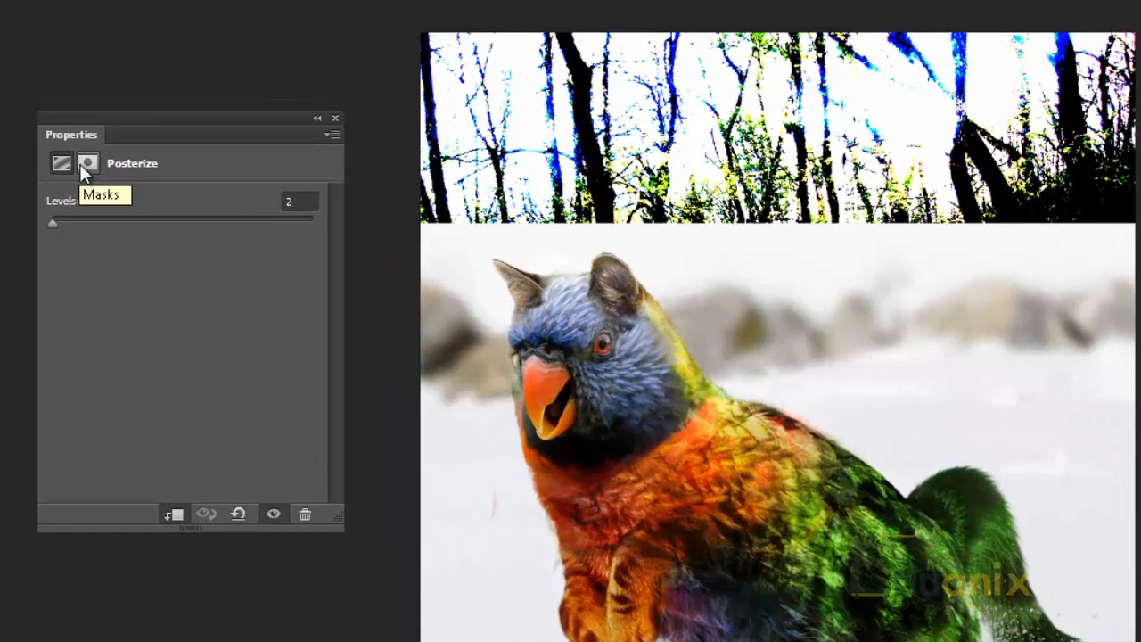
click(82, 166)
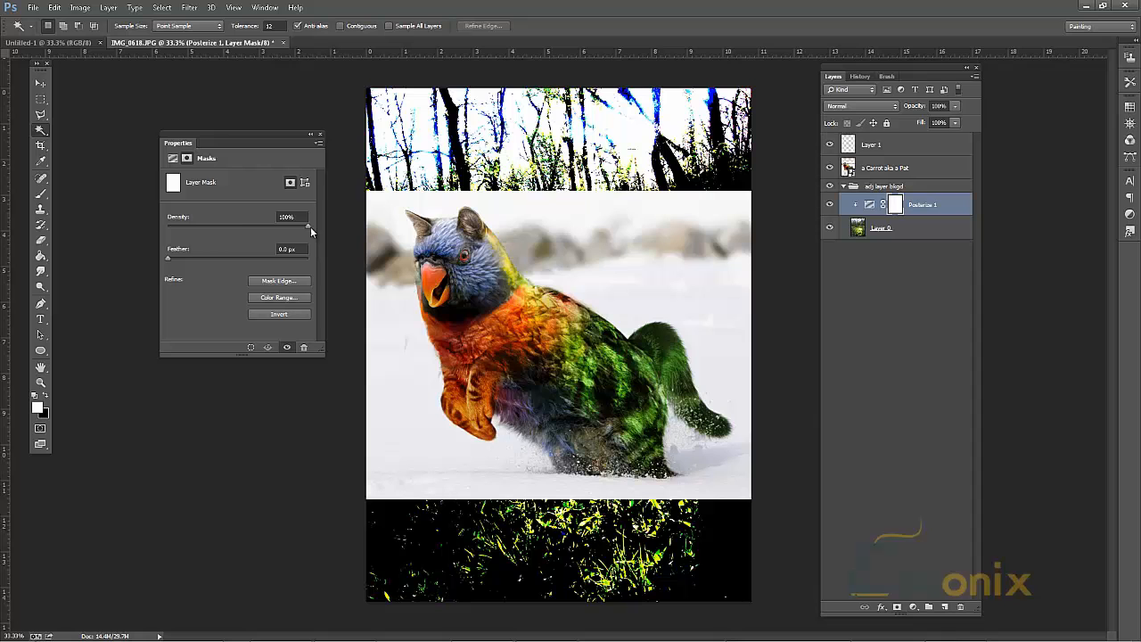
drag(312, 260, 332, 217)
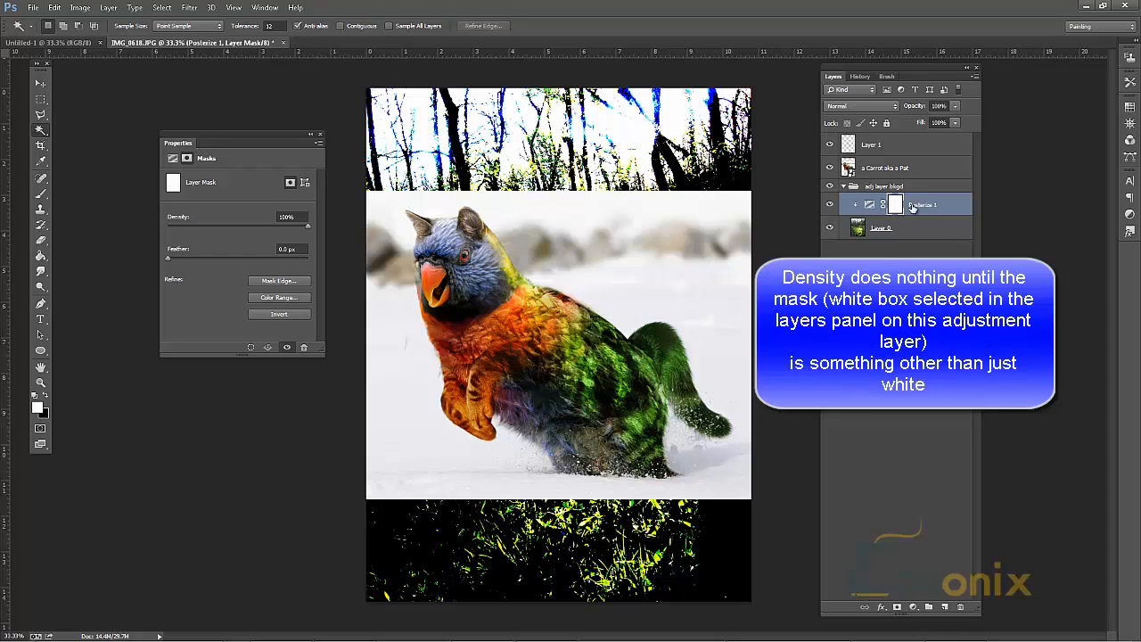
- Alternate between the adjustment settings and the mask settings of Posterize 1, ending on the mask
click(868, 204)
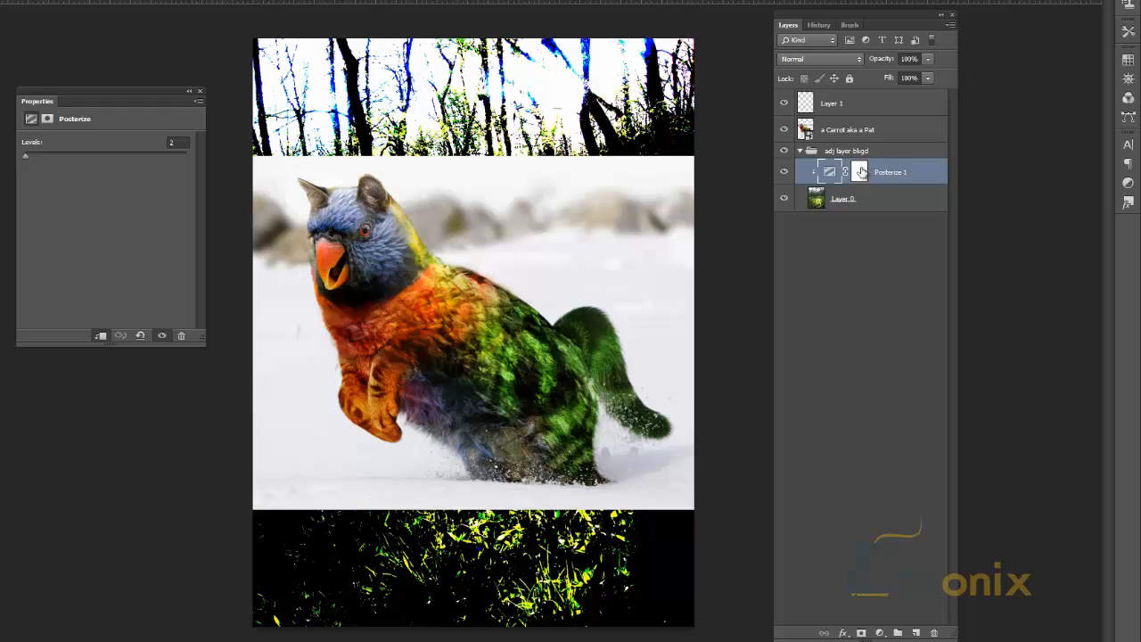
click(858, 175)
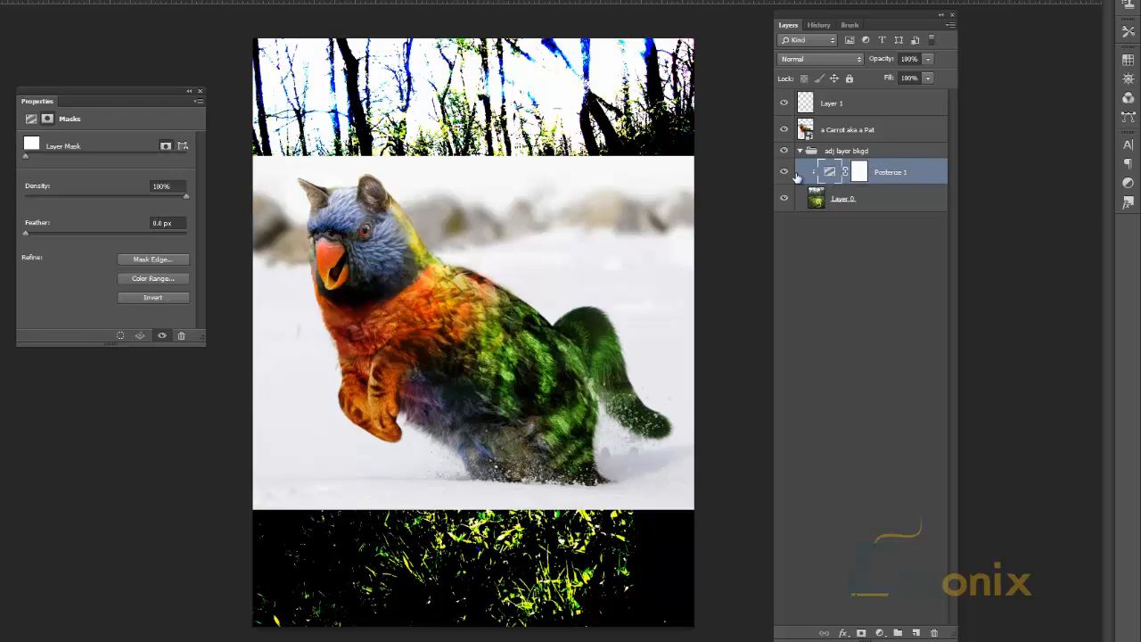
click(829, 173)
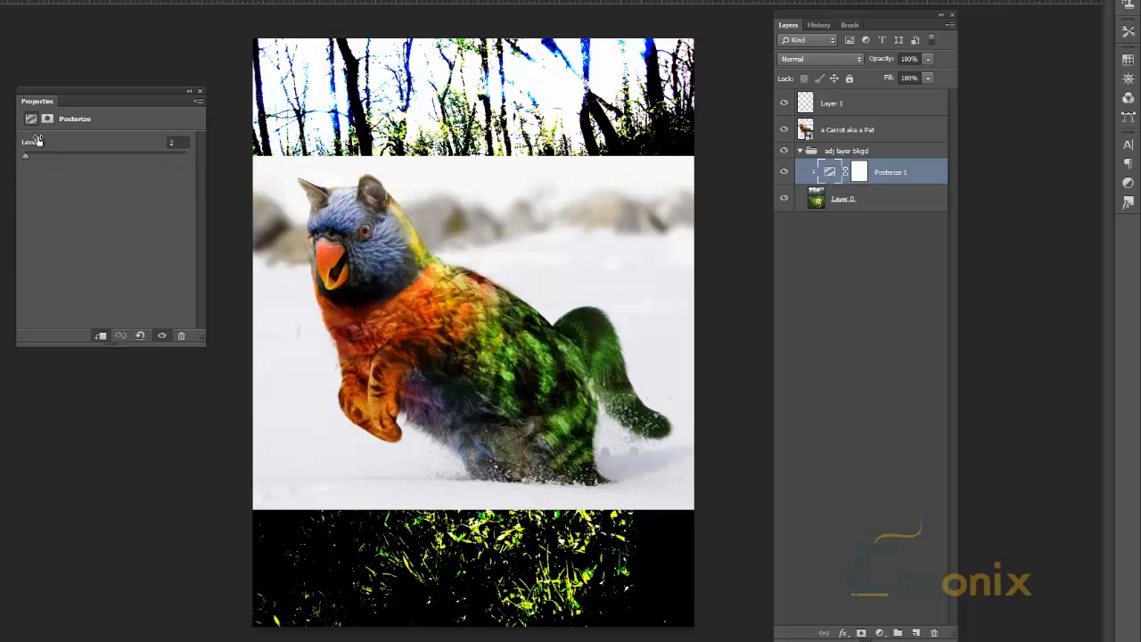
click(859, 174)
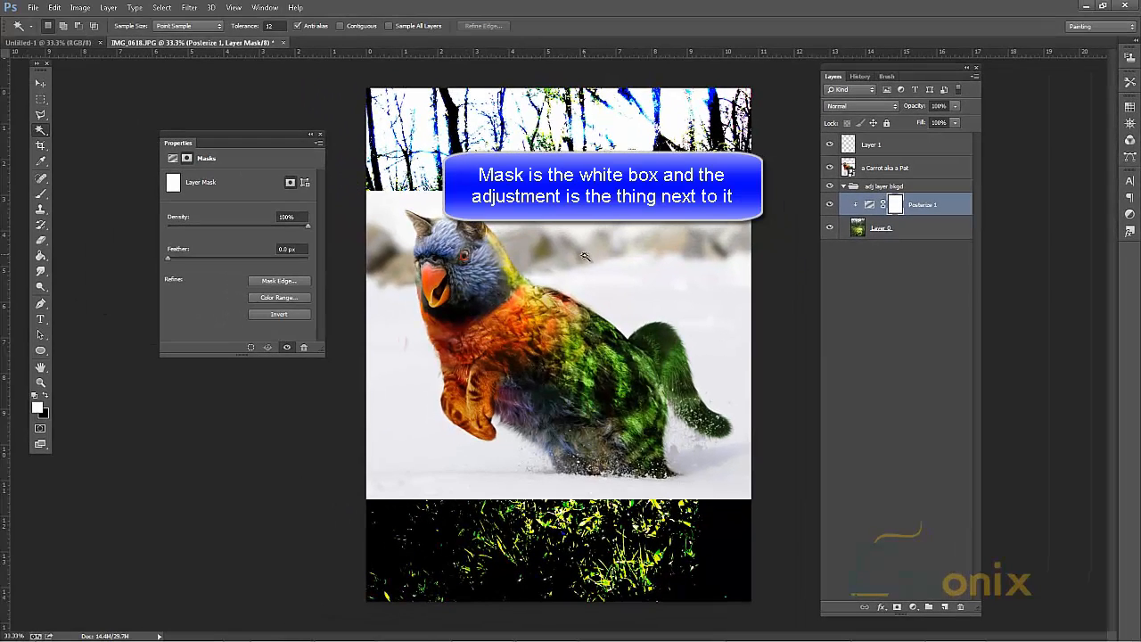
- Move the "a Carrot aka a Pat" image up to a Y position of about -5.94 in and select the Posterize 1 layer mask
drag(560, 290, 560, 70)
drag(614, 232, 615, 145)
click(896, 207)
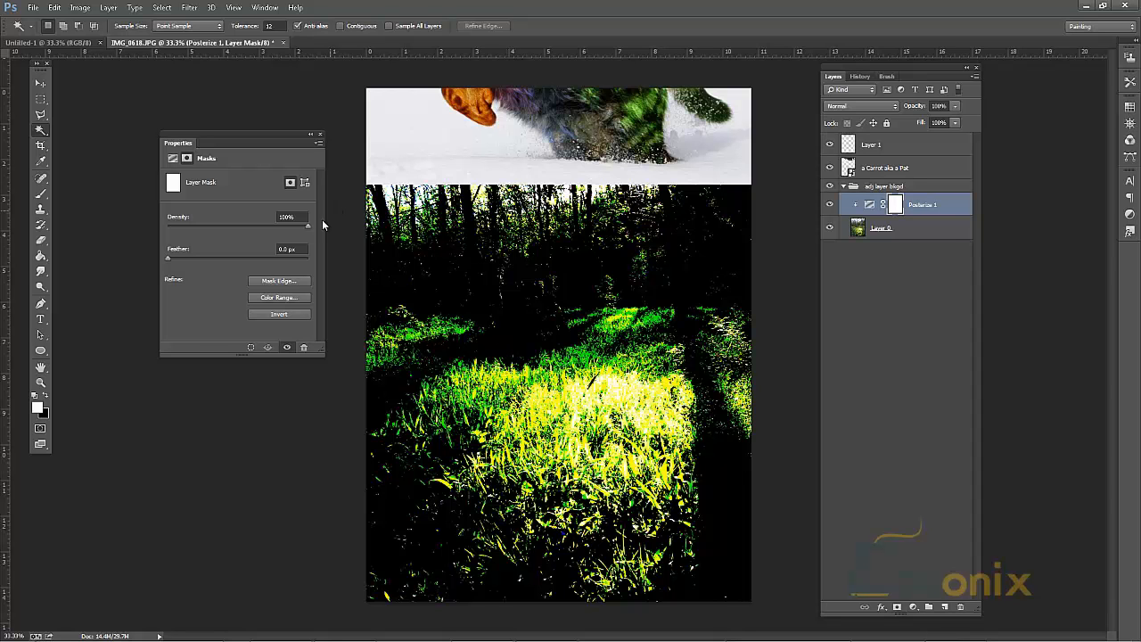
- Set the Brush to a black foreground at size 200 and try to paint over the sunlit grass on the Posterize 1 mask
click(40, 193)
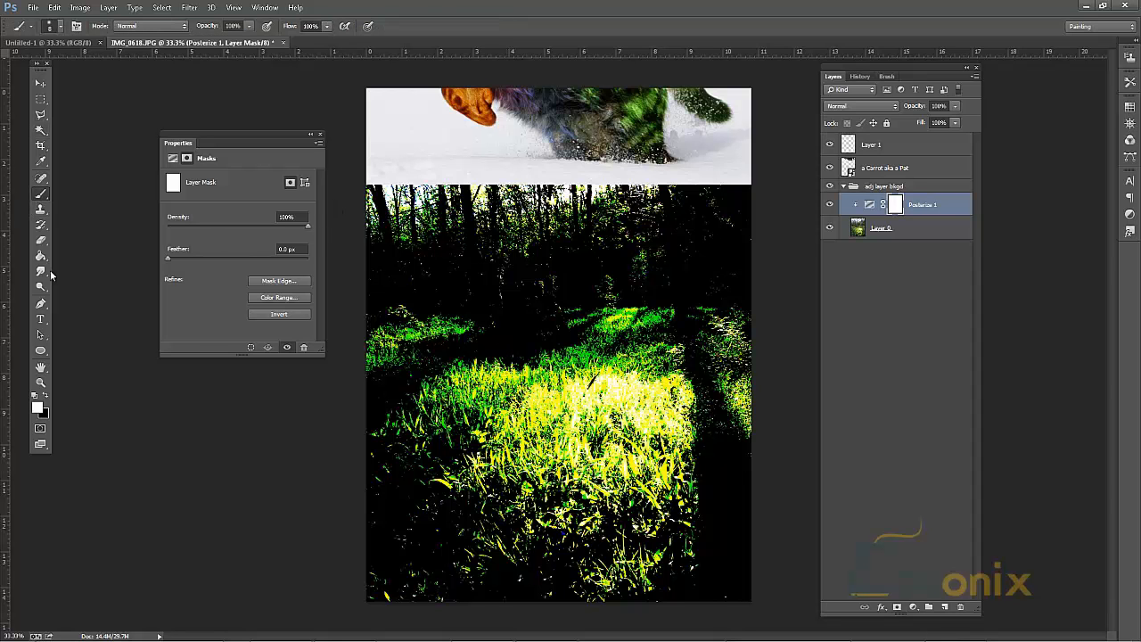
click(44, 396)
key(bracketright)
key(bracketright)
key(bracketright)
key(bracketright)
key(bracketright)
key(bracketright)
key(bracketright)
key(bracketright)
key(bracketright)
key(bracketright)
key(bracketright)
key(bracketright)
mouse_move(598, 344)
mouse_down()
mouse_move(521, 507)
mouse_move(501, 494)
mouse_move(648, 443)
mouse_move(530, 404)
mouse_move(449, 562)
mouse_move(570, 482)
mouse_move(675, 358)
mouse_move(614, 408)
mouse_move(589, 408)
mouse_move(576, 509)
mouse_up()
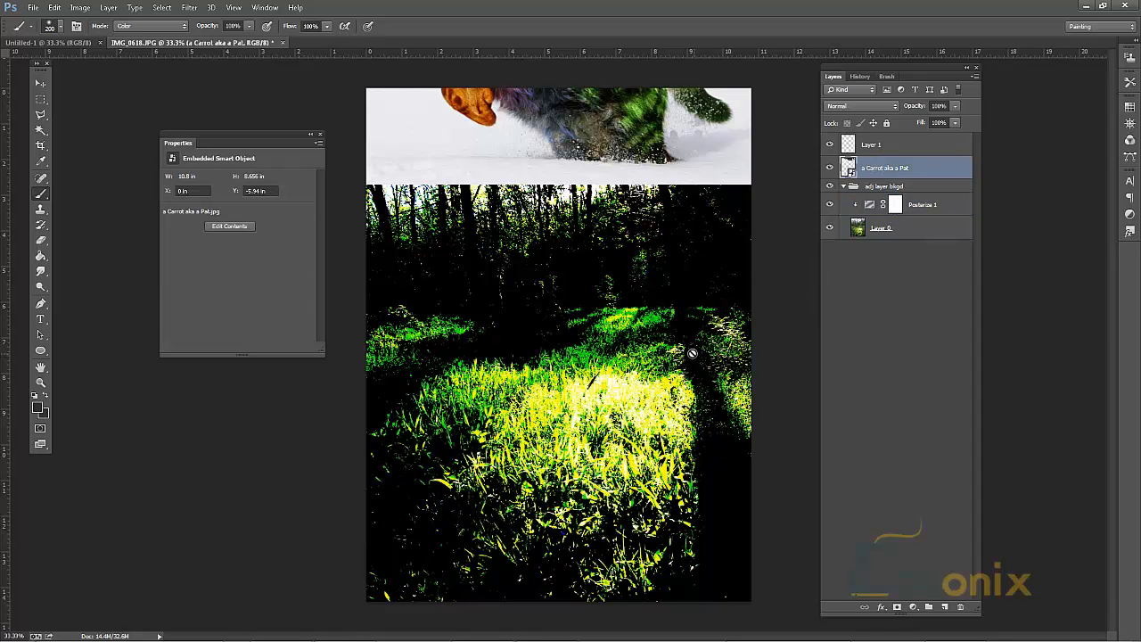
- Move the "a Carrot aka a Pat" image further up, to a Y position of about -7.47 in
drag(720, 153, 720, 96)
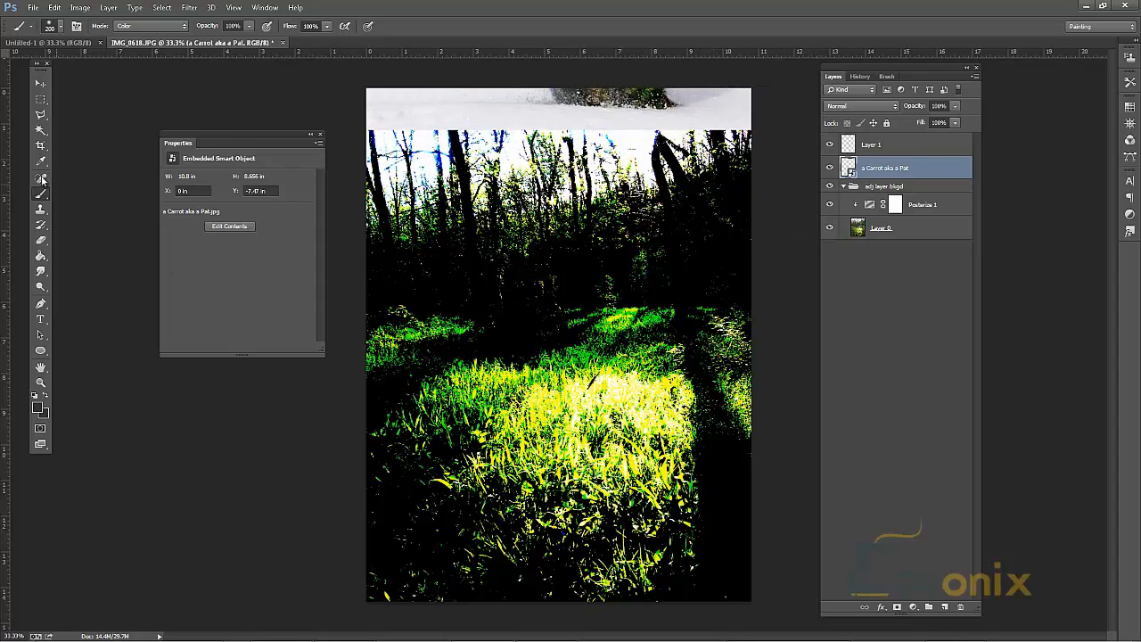
- Lasso the grassy area below the tree line, target the Posterize 1 layer mask and activate the Paint Bucket tool
mouse_move(40, 114)
mouse_down()
mouse_move(75, 123)
mouse_move(84, 112)
mouse_up()
mouse_move(414, 314)
mouse_down()
mouse_move(451, 328)
mouse_move(525, 313)
mouse_move(762, 319)
mouse_move(814, 530)
mouse_move(775, 629)
mouse_move(317, 633)
mouse_move(298, 387)
mouse_up()
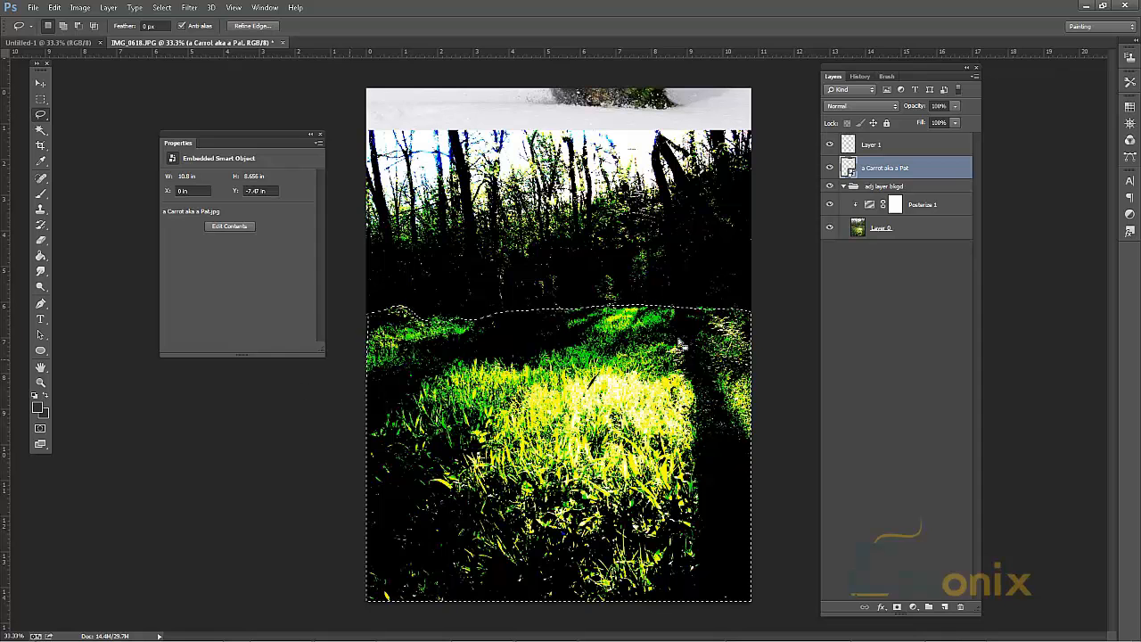
click(927, 205)
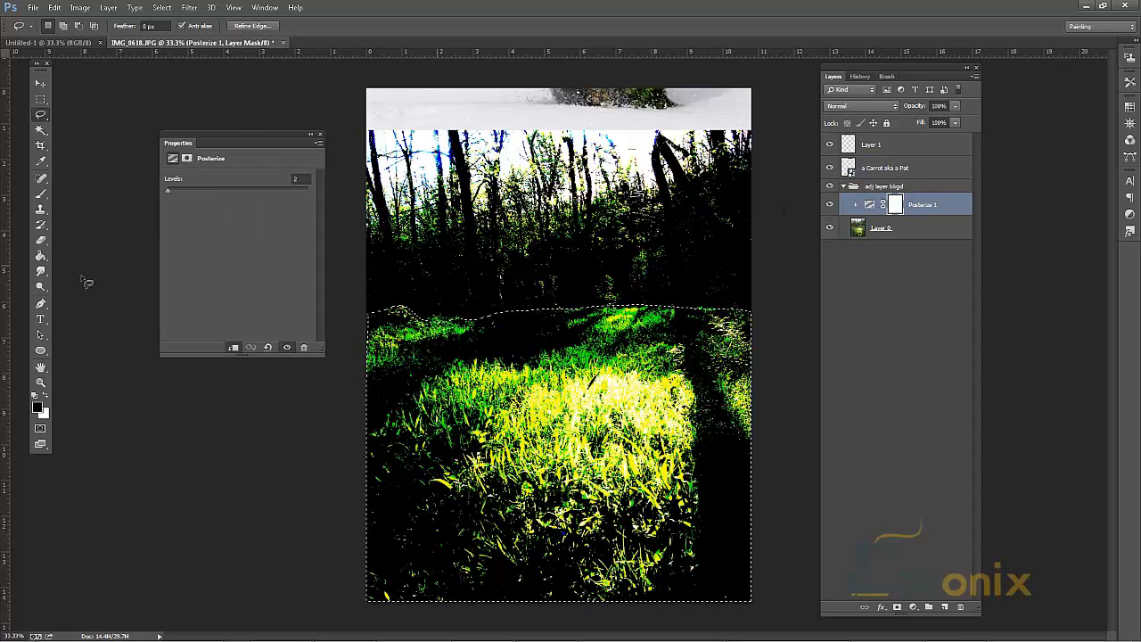
click(40, 256)
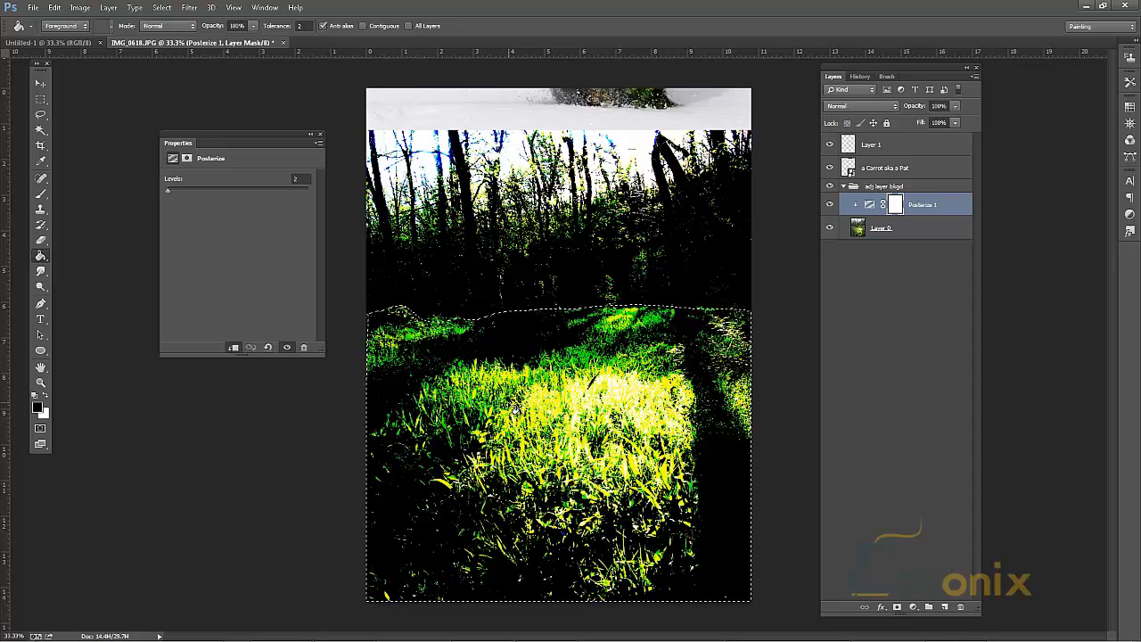
- Try inverting the selection and filling the forest part of the Posterize 1 mask with black
key(ctrl+shift+i)
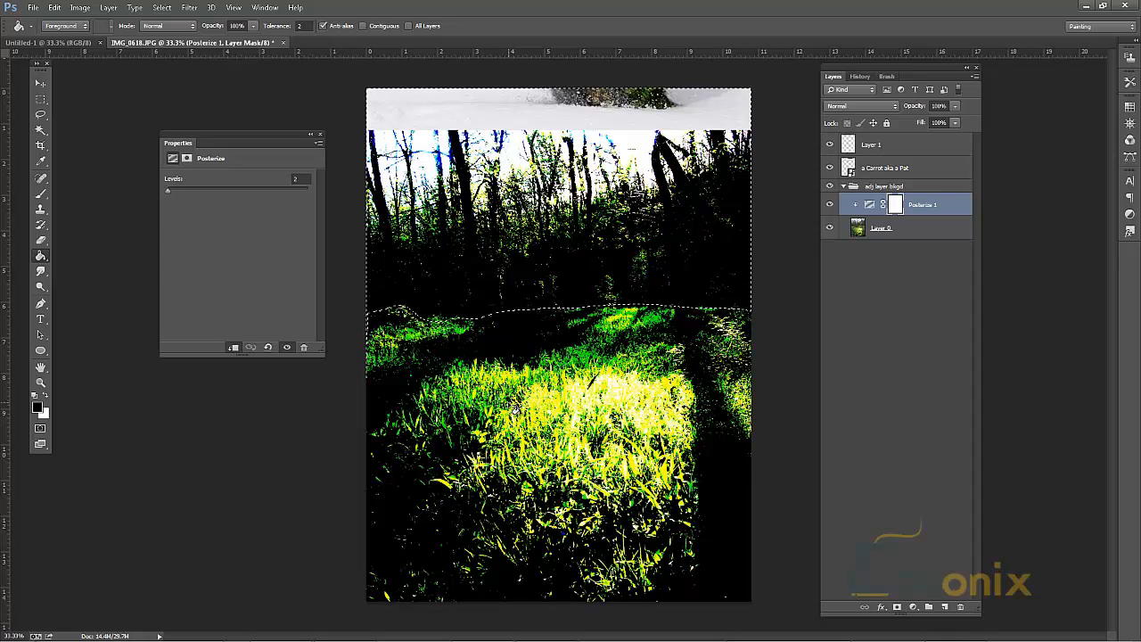
click(522, 268)
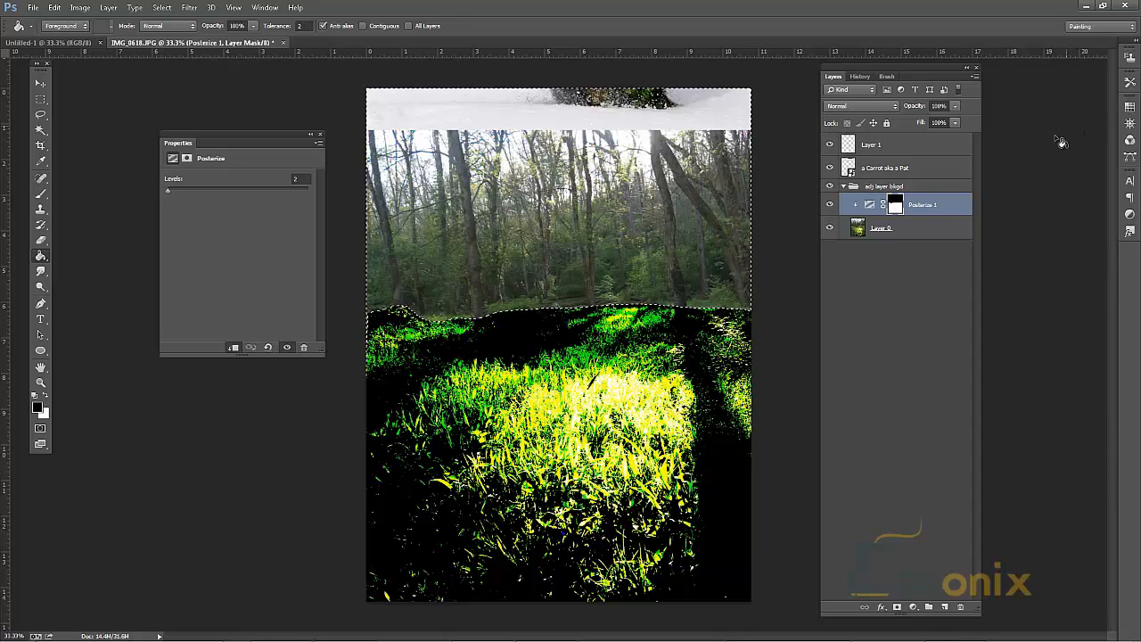
key(ctrl+z)
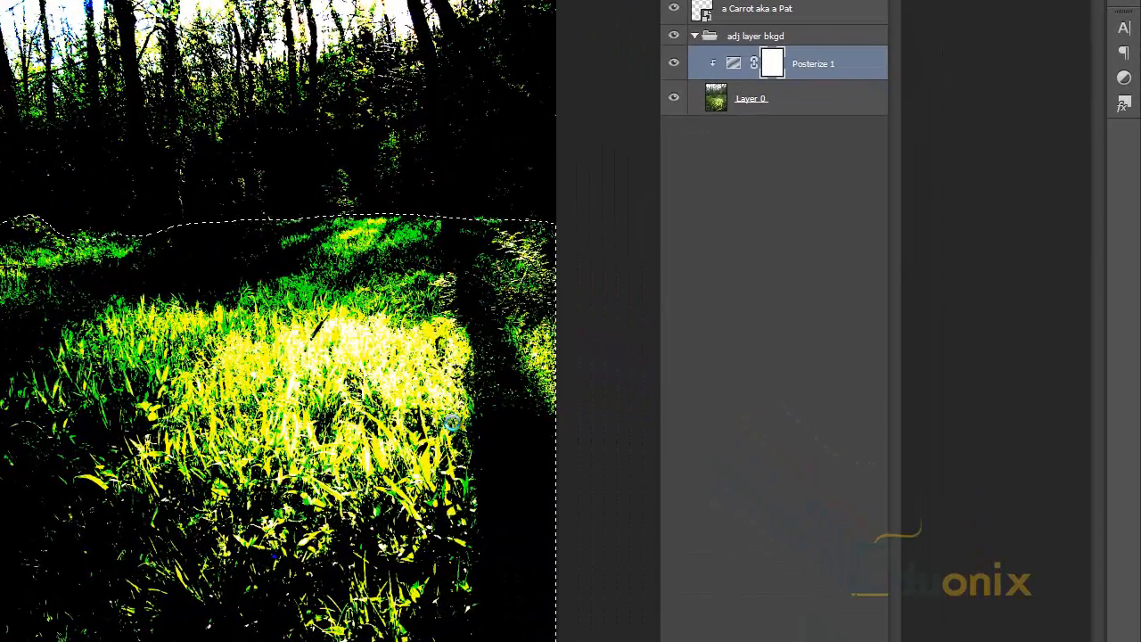
- Fill the selected grass area with black on the Posterize 1 mask, show the mask's properties and deselect
click(453, 421)
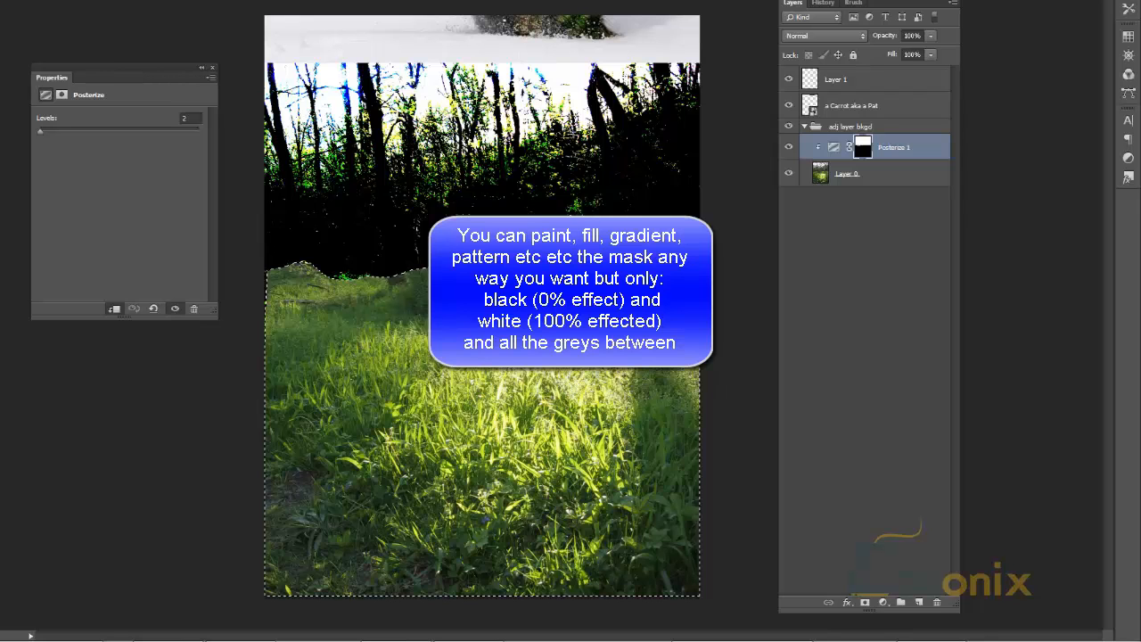
click(863, 144)
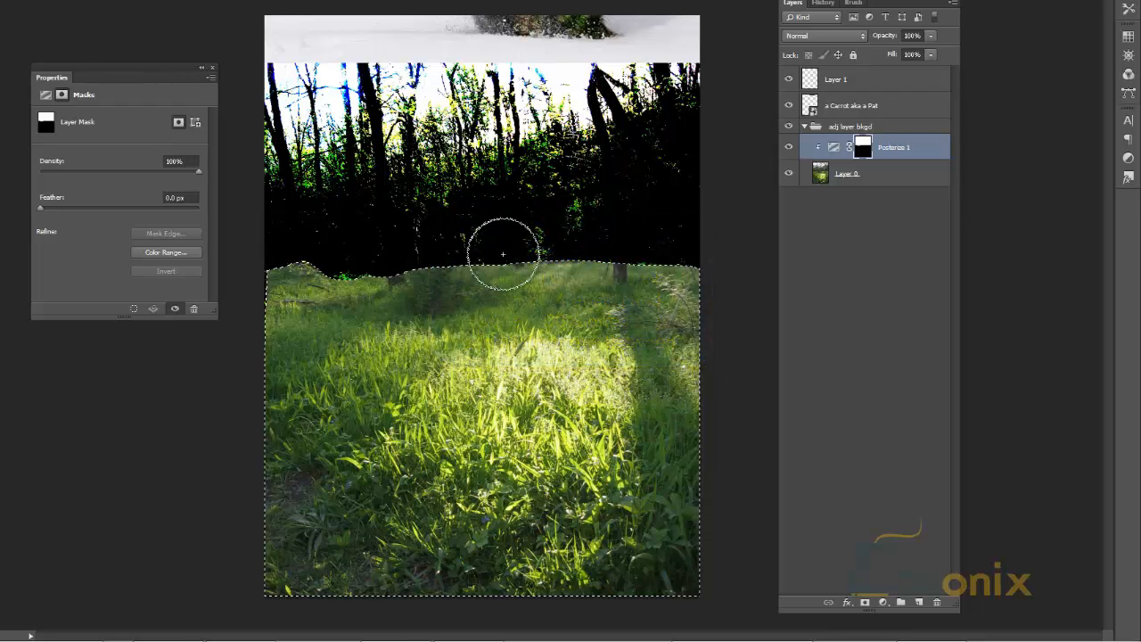
key(ctrl+d)
- Set the Brush opacity to 41% and paint black over the lower trees on the Posterize 1 mask, across the photo's width
mouse_move(504, 255)
mouse_down()
mouse_move(558, 241)
mouse_move(514, 290)
mouse_move(487, 246)
mouse_move(426, 257)
mouse_move(444, 230)
mouse_move(535, 193)
mouse_move(454, 276)
mouse_move(383, 274)
mouse_move(420, 238)
mouse_move(456, 249)
mouse_move(415, 199)
mouse_up()
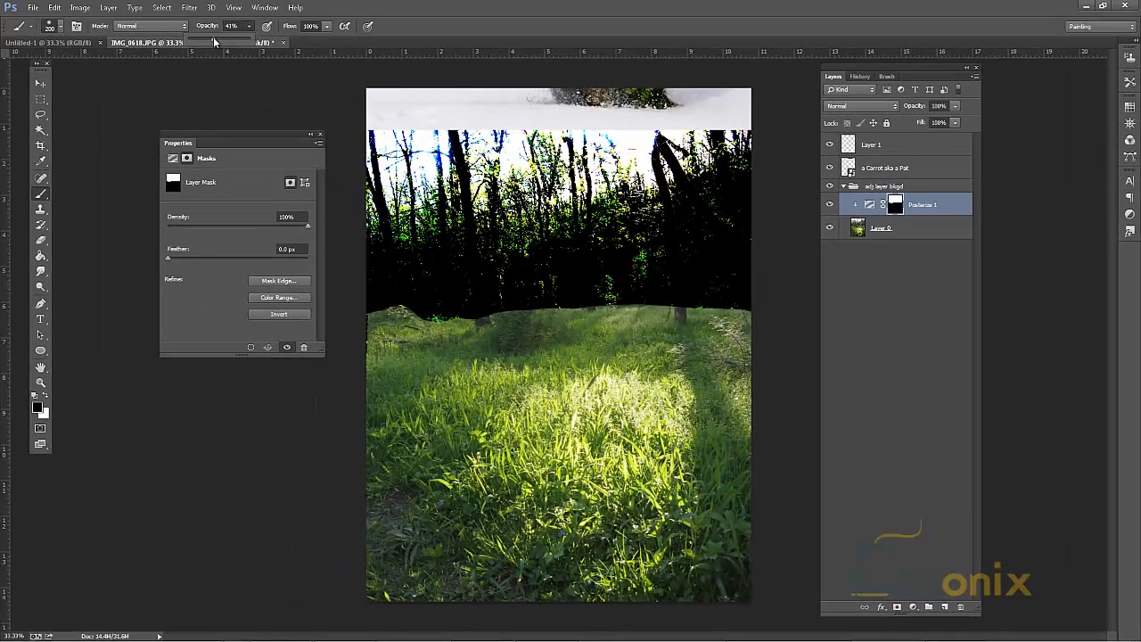
mouse_move(543, 331)
mouse_down()
mouse_move(517, 313)
mouse_move(553, 258)
mouse_move(637, 272)
mouse_up()
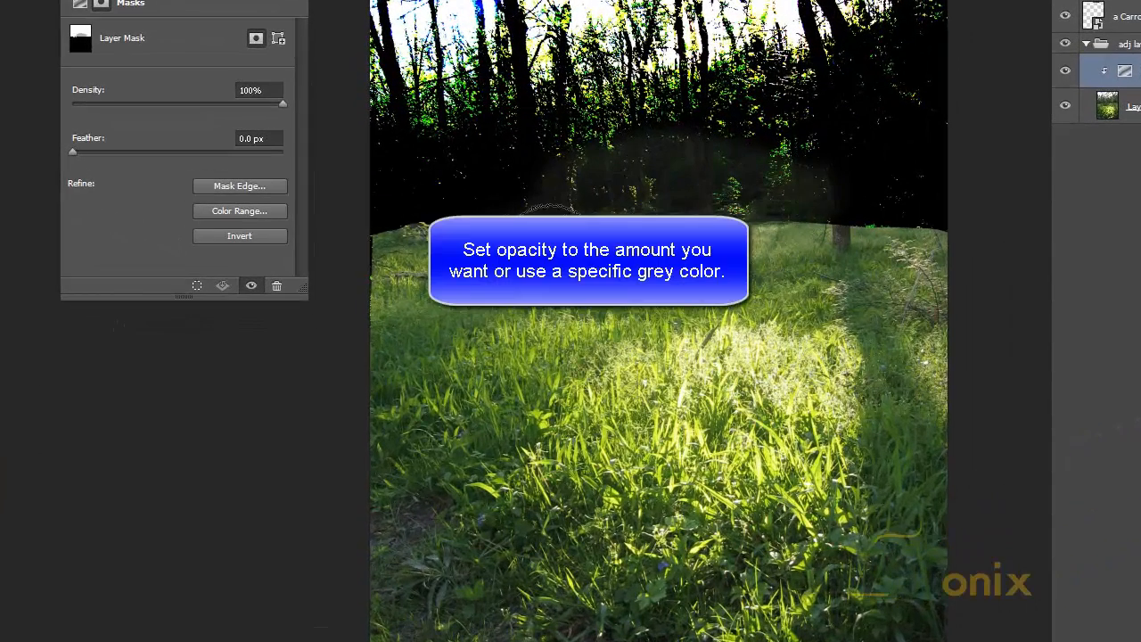
mouse_move(519, 200)
mouse_down()
mouse_move(352, 217)
mouse_move(331, 173)
mouse_move(467, 210)
mouse_move(515, 199)
mouse_move(398, 207)
mouse_up()
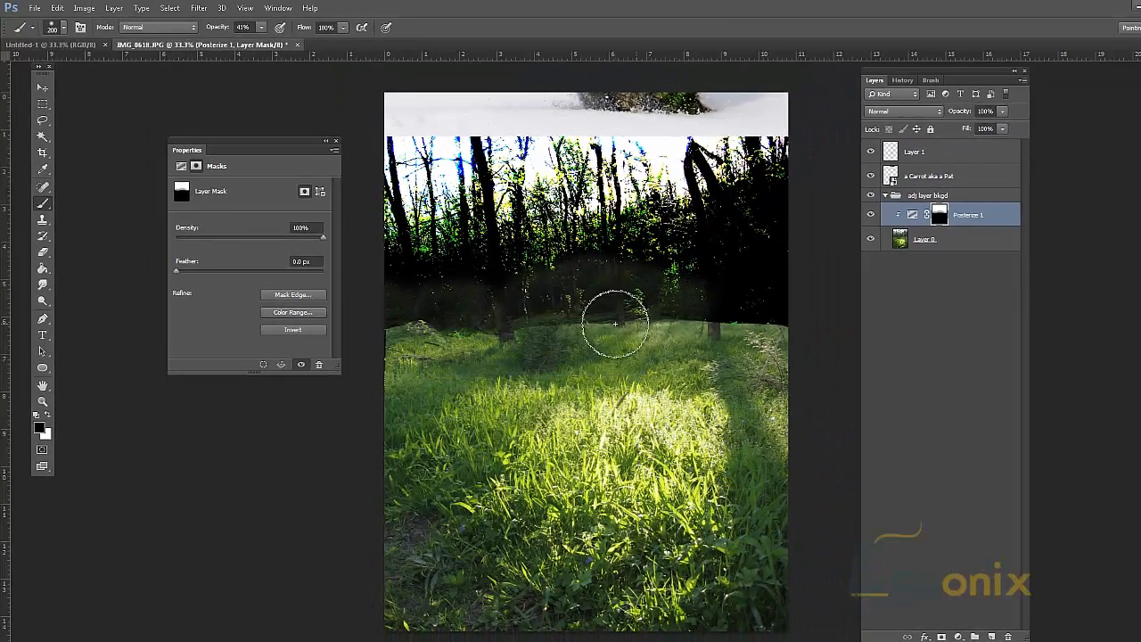
mouse_move(615, 323)
mouse_down()
mouse_move(685, 302)
mouse_move(803, 318)
mouse_move(725, 322)
mouse_move(638, 352)
mouse_up()
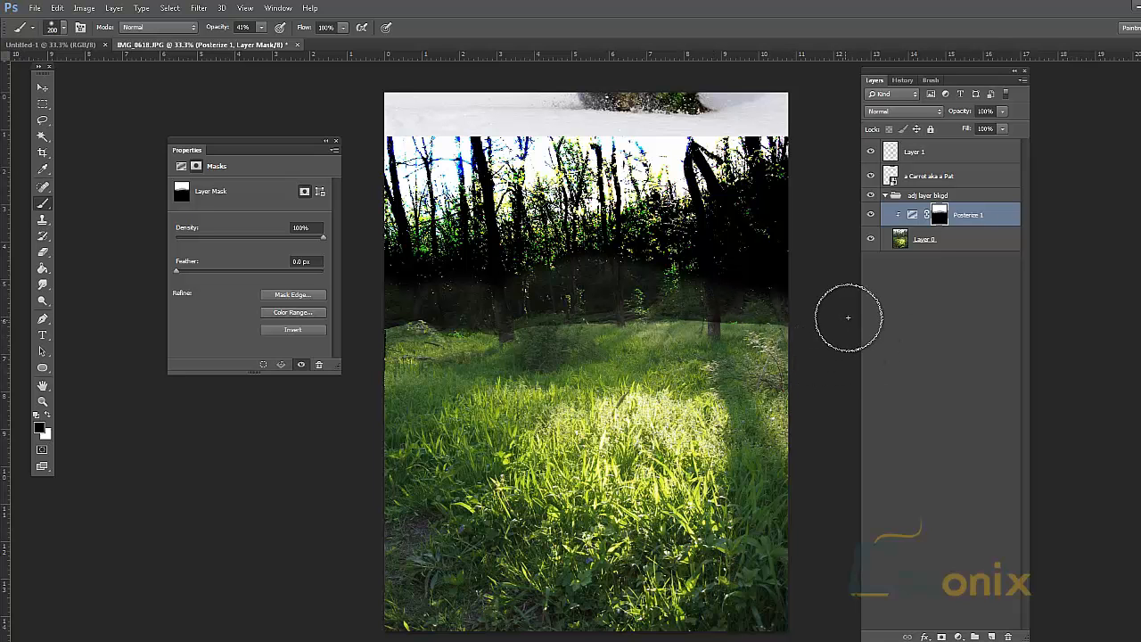
mouse_move(738, 260)
mouse_down()
mouse_move(762, 274)
mouse_move(525, 241)
mouse_move(444, 252)
mouse_move(567, 239)
mouse_move(395, 274)
mouse_move(540, 271)
mouse_move(689, 228)
mouse_move(812, 219)
mouse_up()
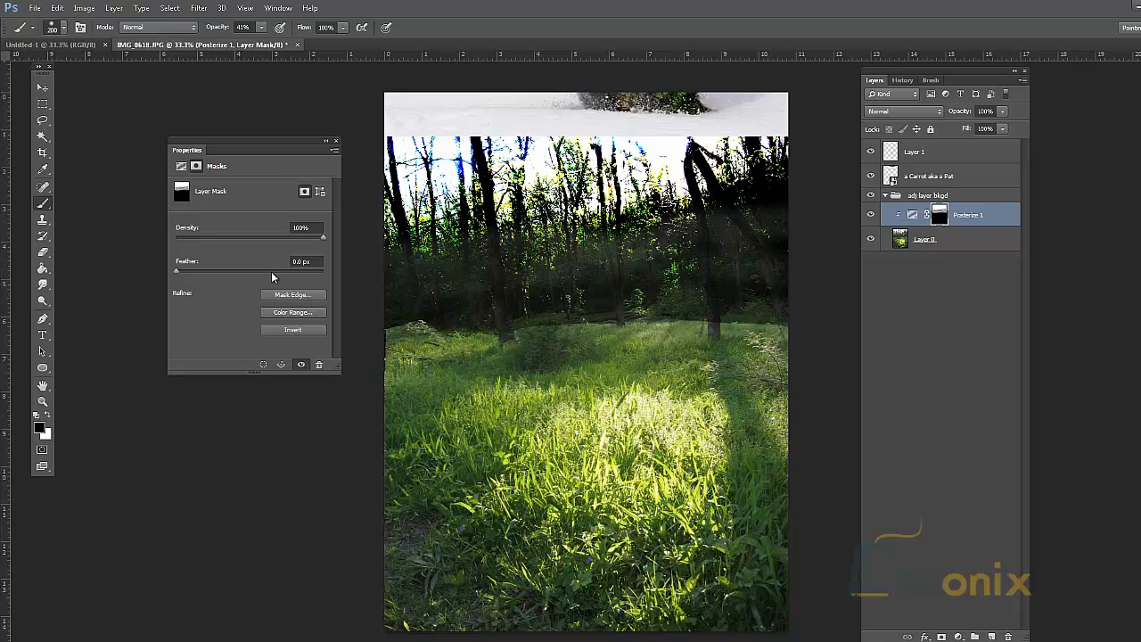
- Try lowering the Posterize 1 mask density to 31% and further towards zero, and restore it to 100%
click(300, 228)
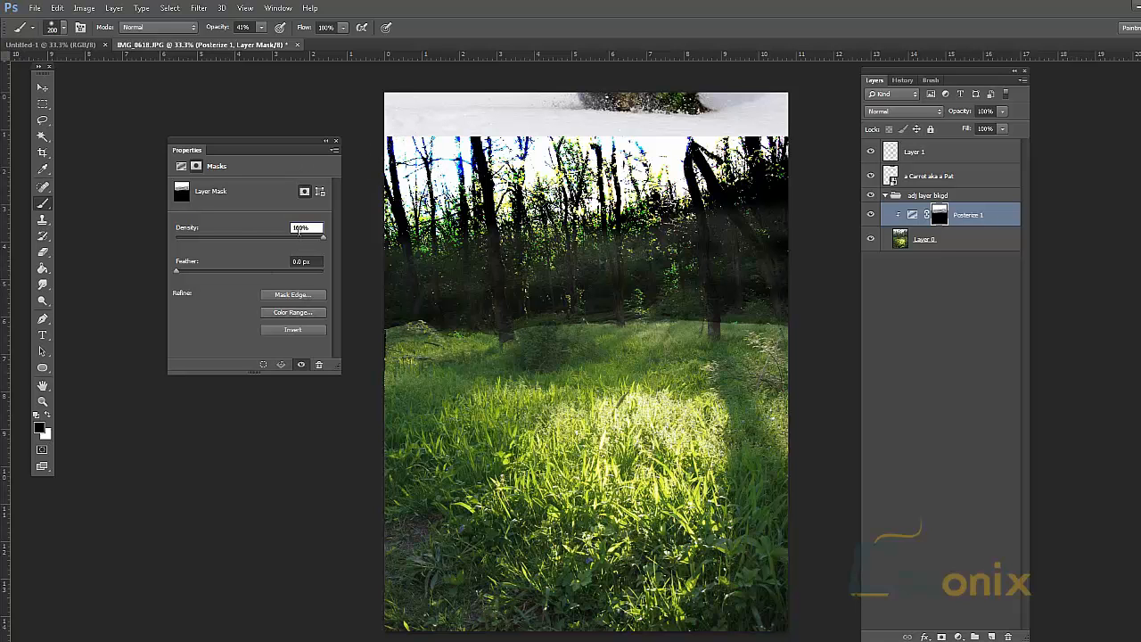
click(251, 238)
click(221, 240)
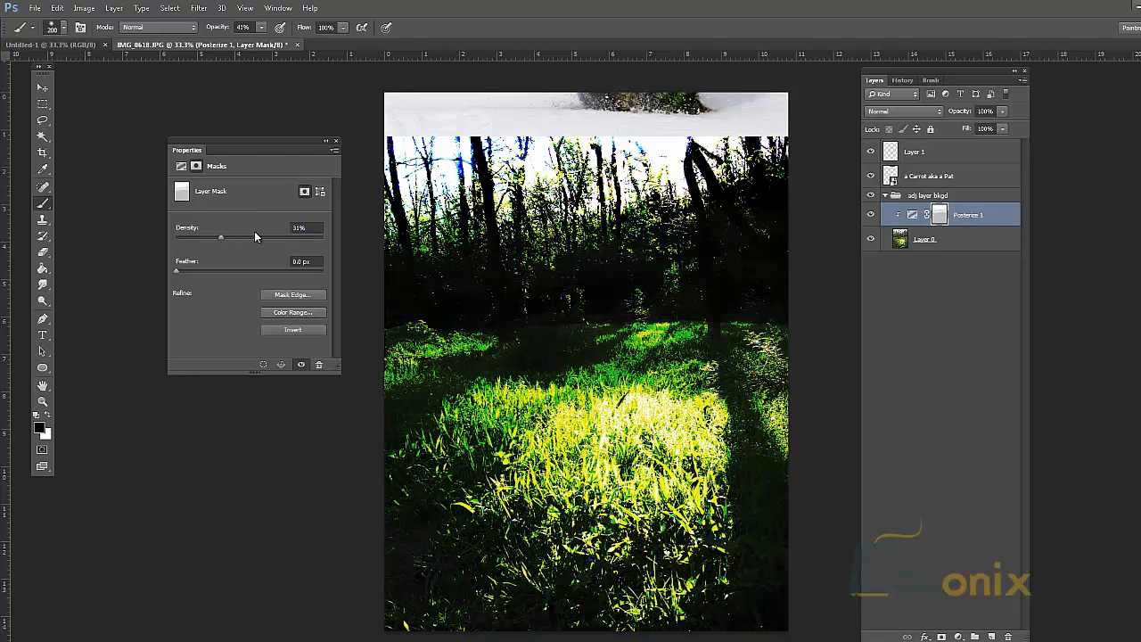
click(218, 241)
drag(216, 241, 186, 247)
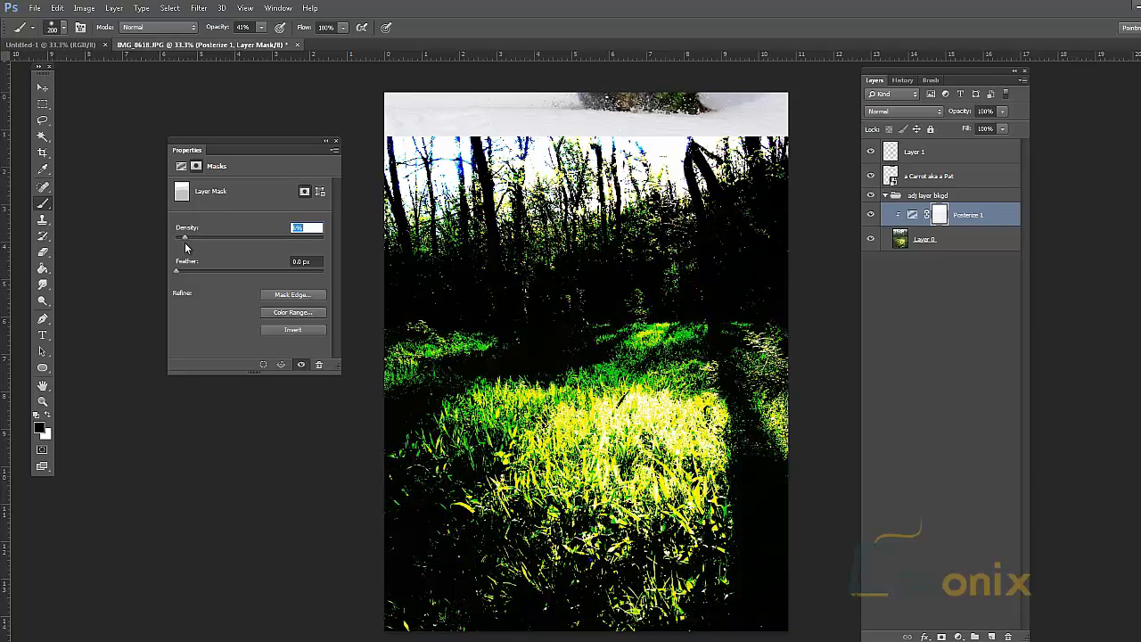
drag(192, 246, 324, 236)
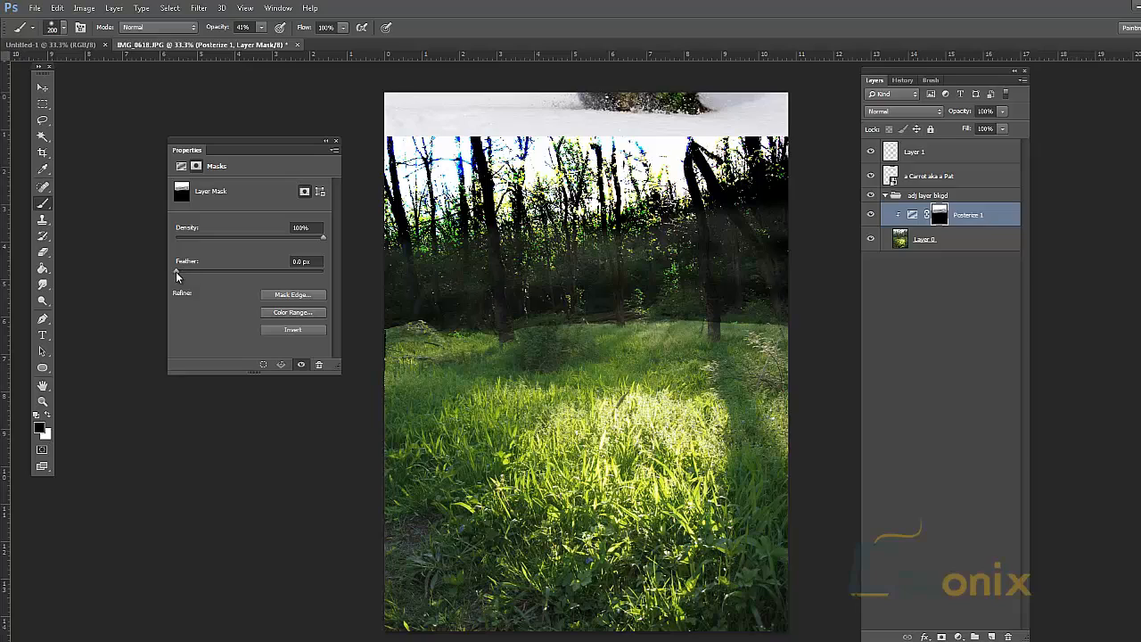
- Try Posterize 1 mask feather values of 9.0 px and 81.1 px, and return the feather to 0.0 px
drag(176, 272, 219, 258)
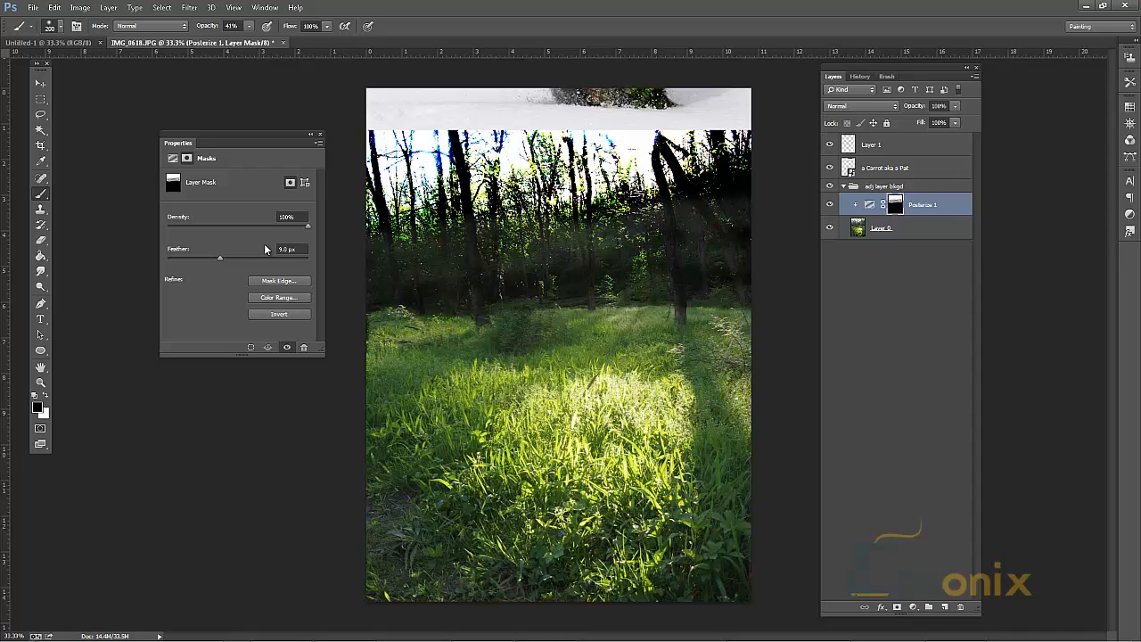
drag(220, 258, 253, 259)
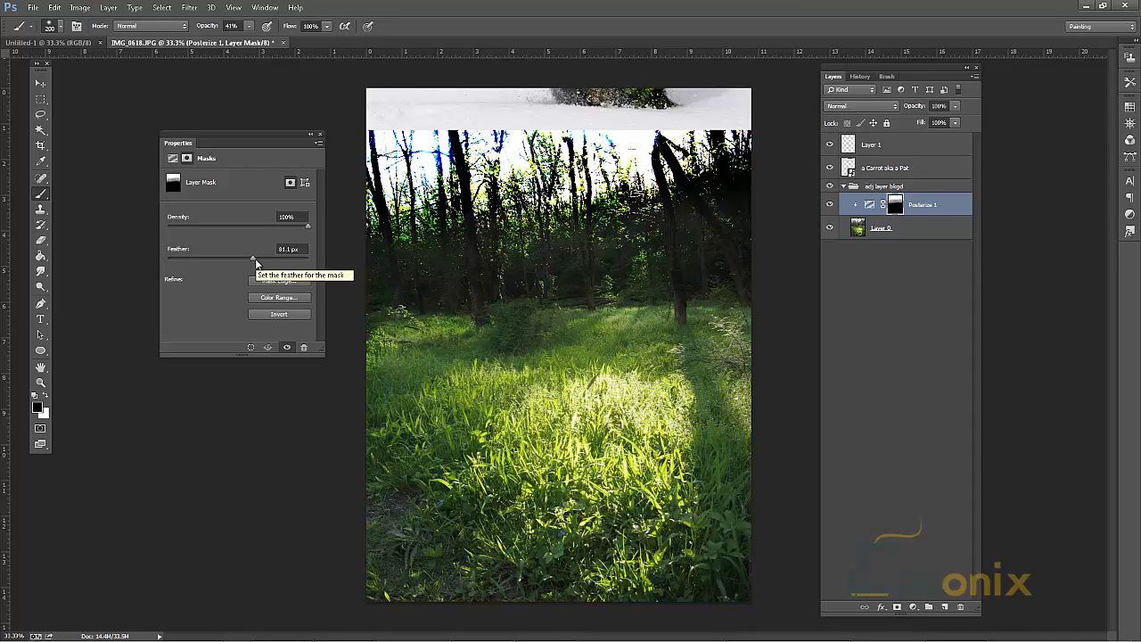
drag(255, 260, 257, 261)
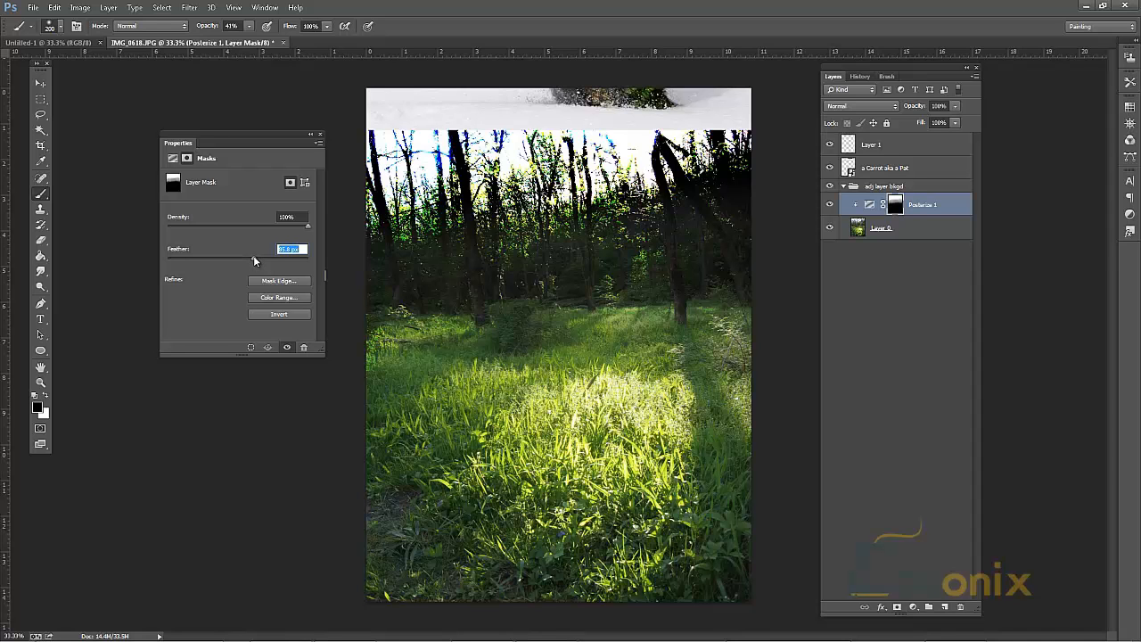
drag(253, 256, 134, 260)
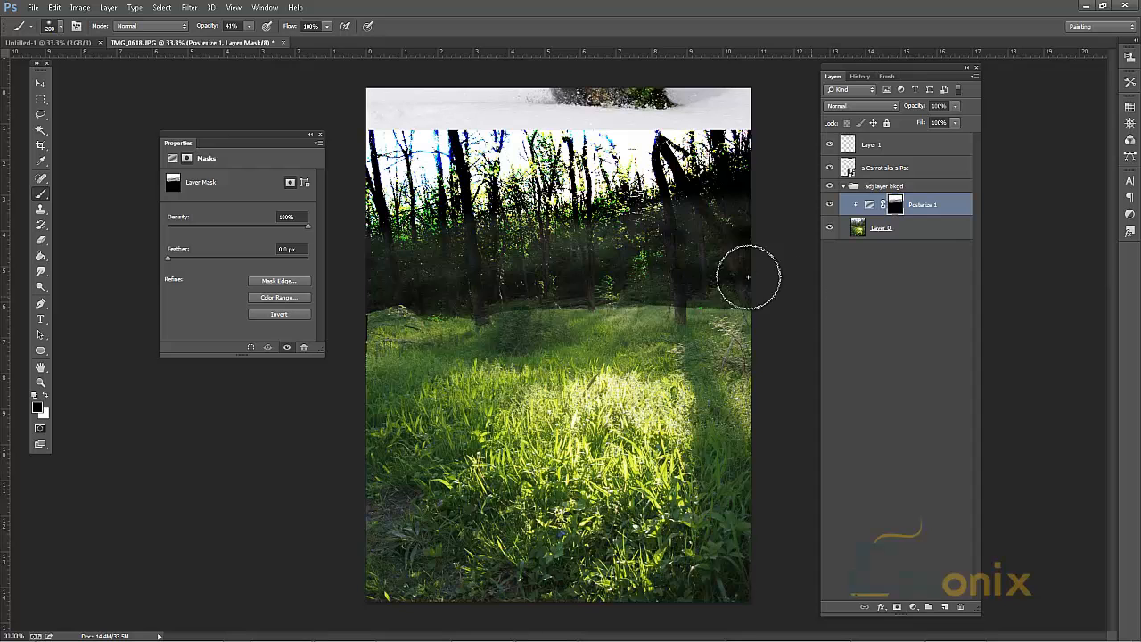
- Hide and show the Posterize 1 adjustment layer to compare the photo with and without it
click(830, 207)
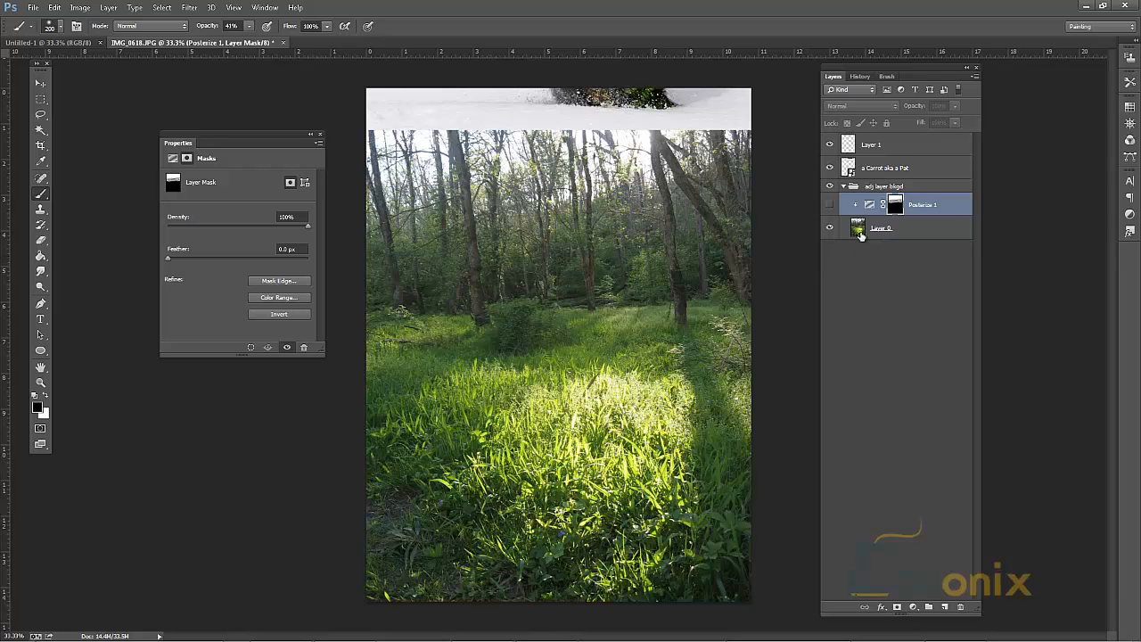
click(831, 207)
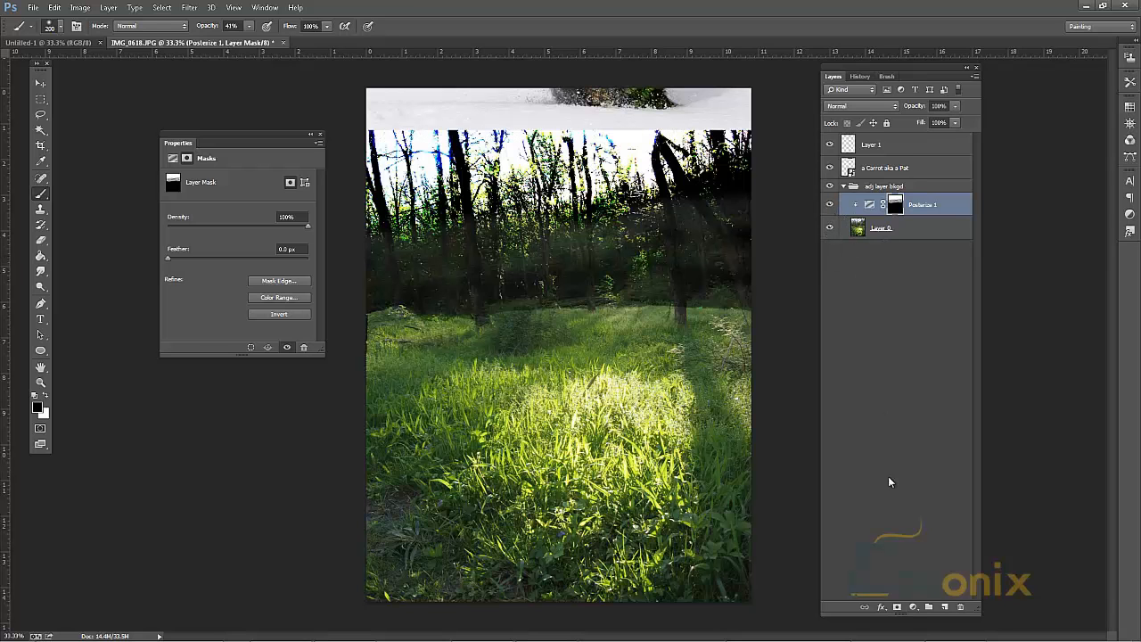
- Add a Photo Filter adjustment layer above Posterize 1 using Cooling Filter (80), and clip it to Layer 0
click(912, 607)
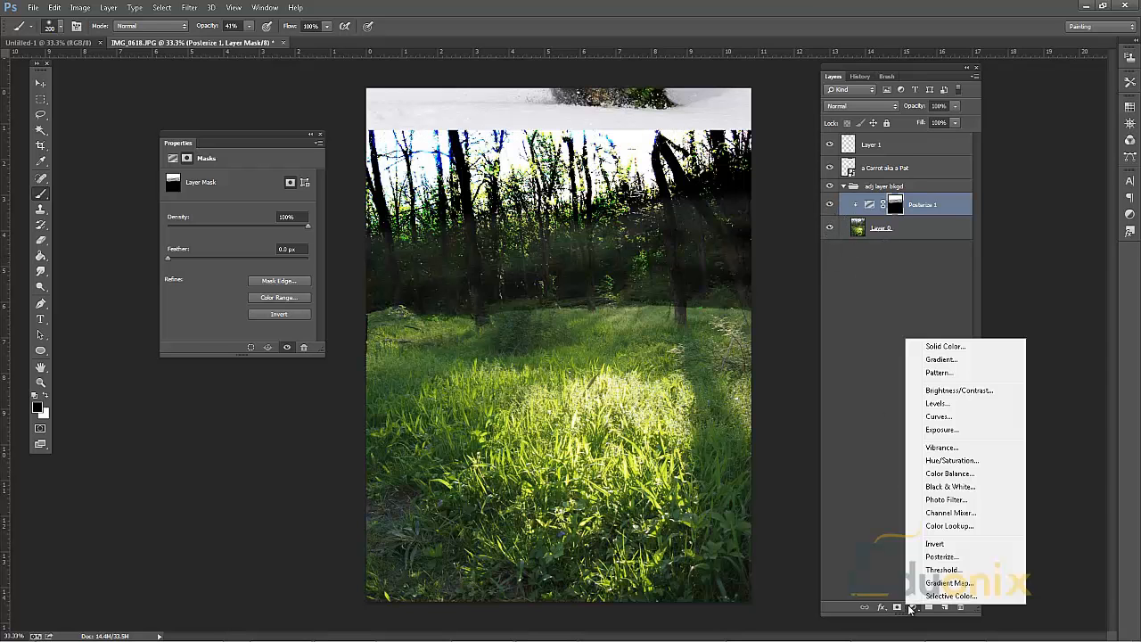
click(944, 499)
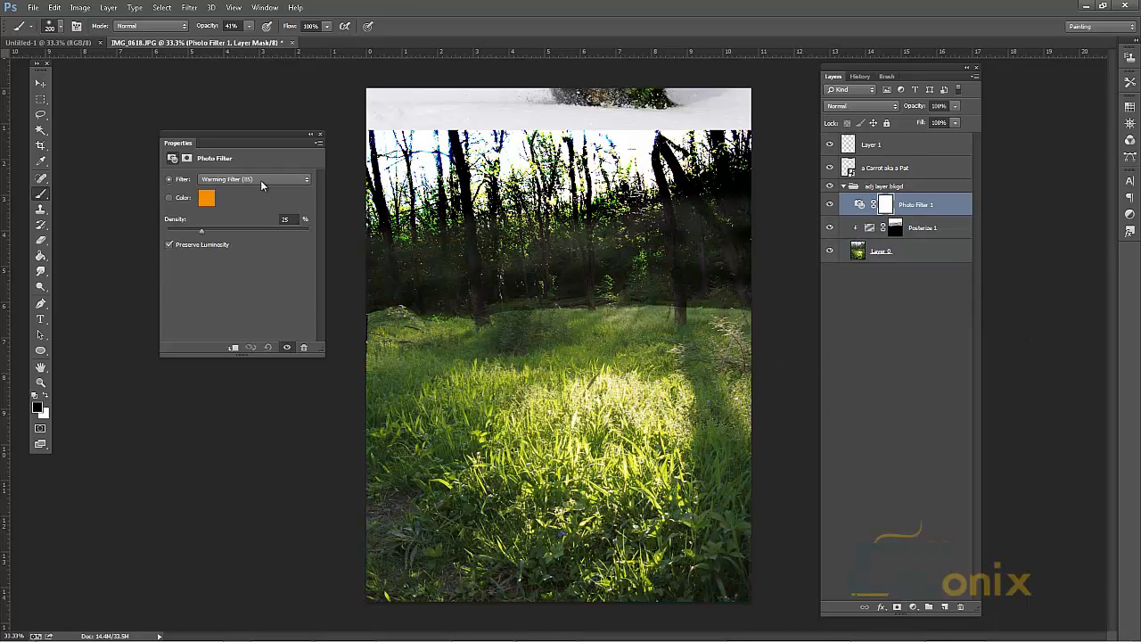
click(248, 180)
click(244, 218)
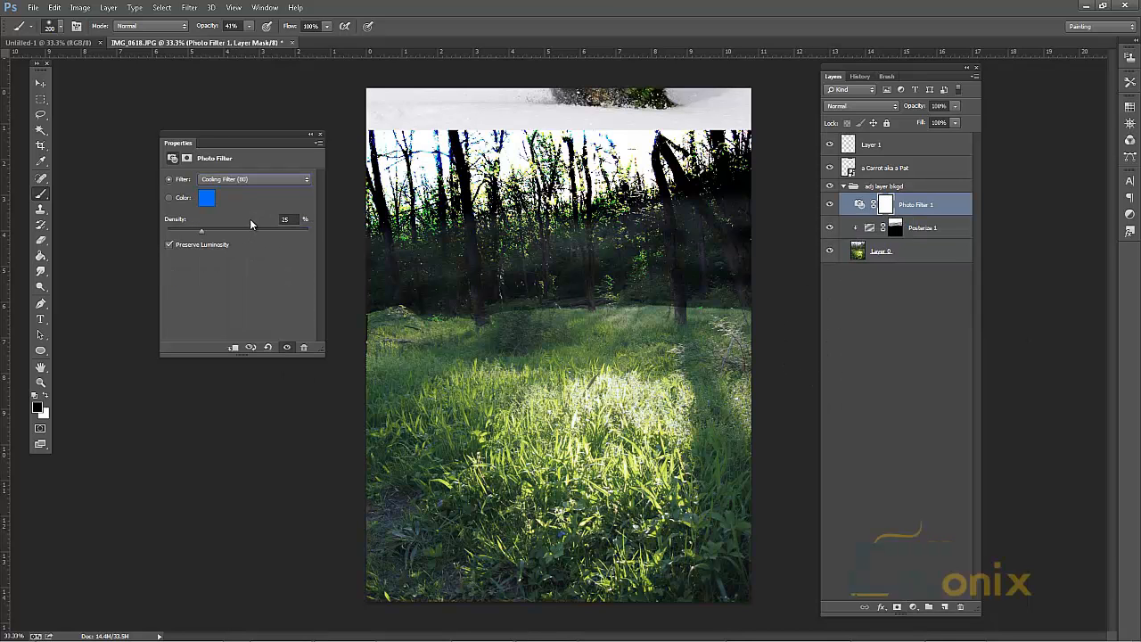
click(859, 205)
click(234, 348)
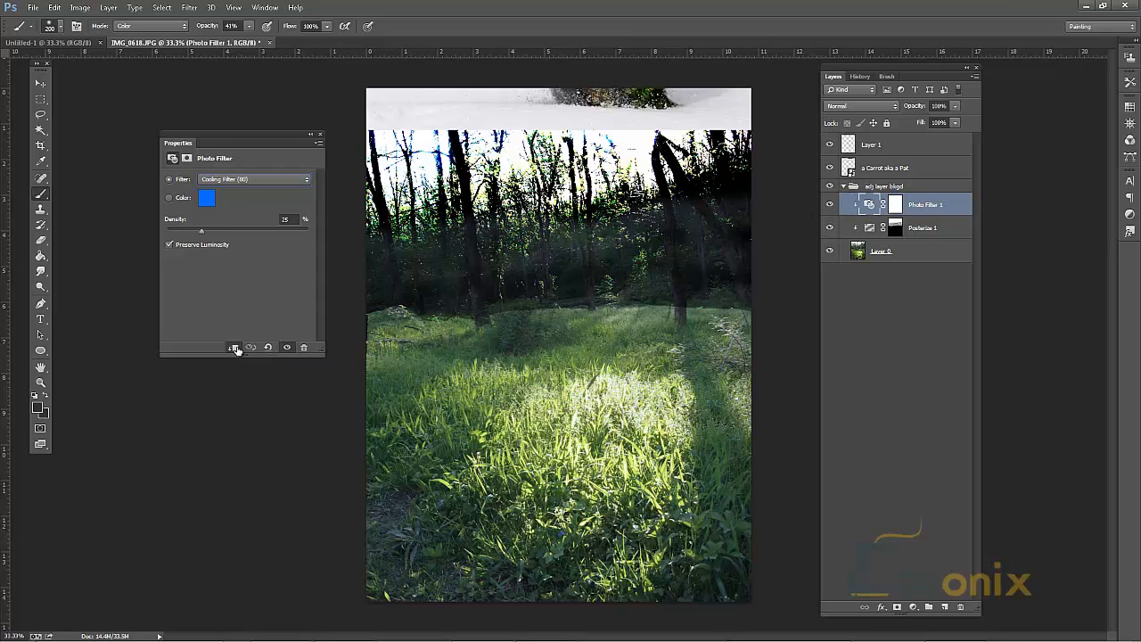
- Toggle the visibility of Photo Filter 1 and Posterize 1 to compare their effects on the photo
click(830, 205)
click(832, 228)
click(831, 228)
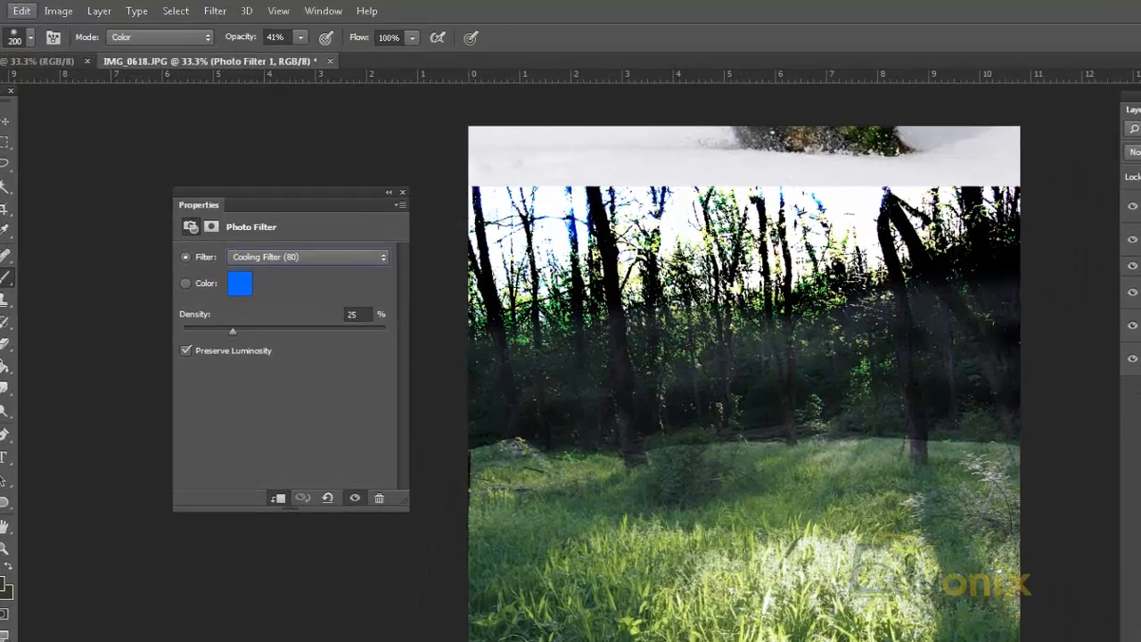
- Review the image-level commands available for the adjustment layer and deselect all layers
click(80, 7)
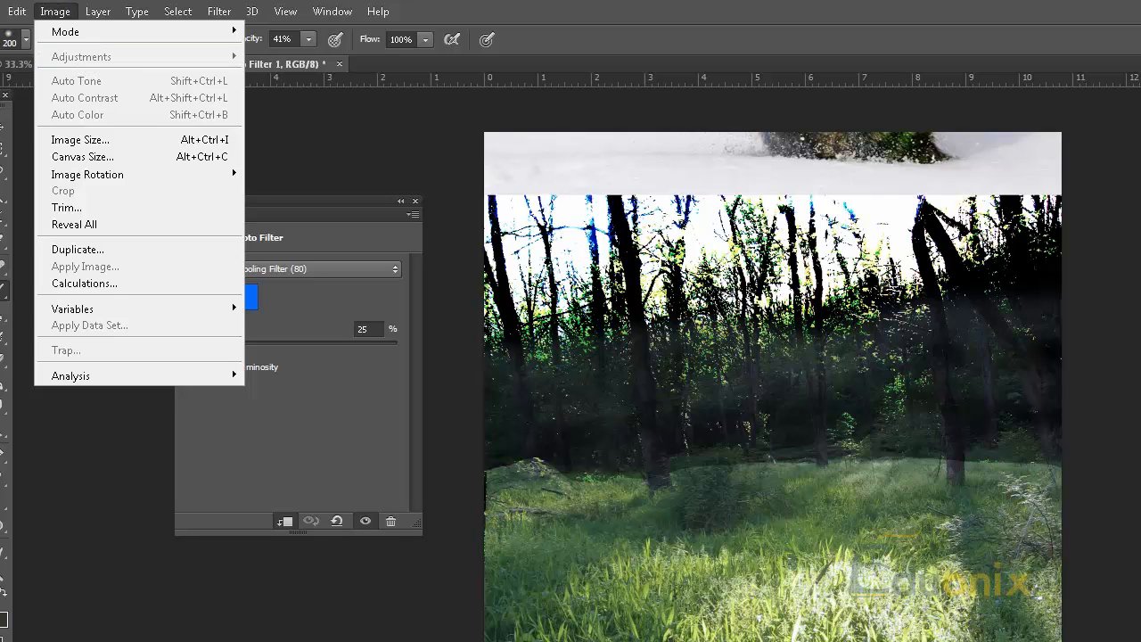
click(1136, 535)
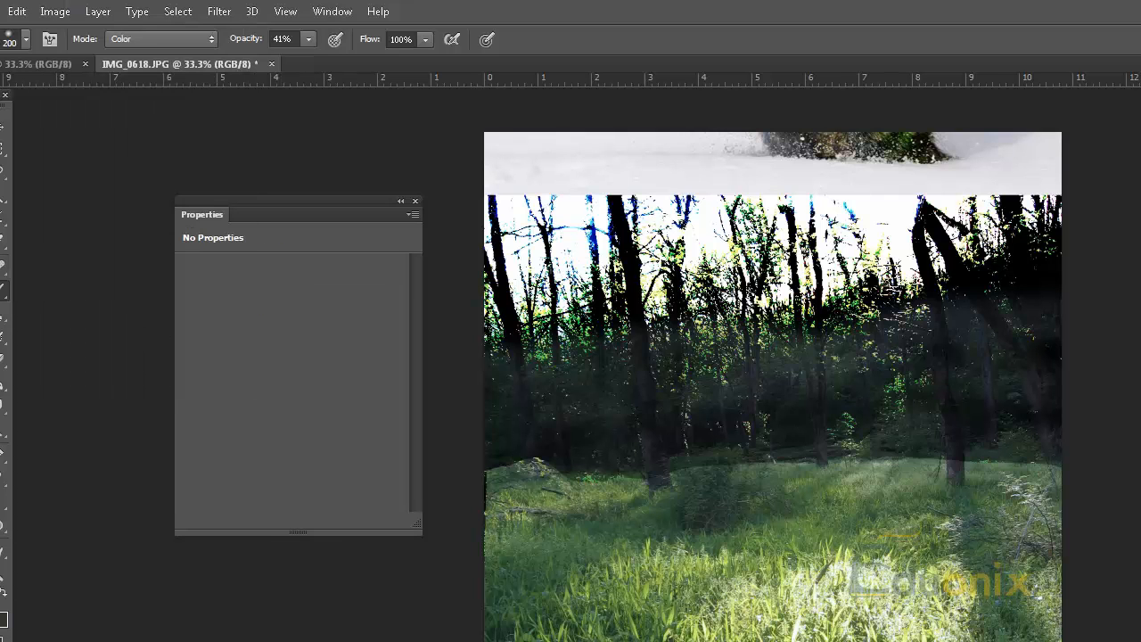